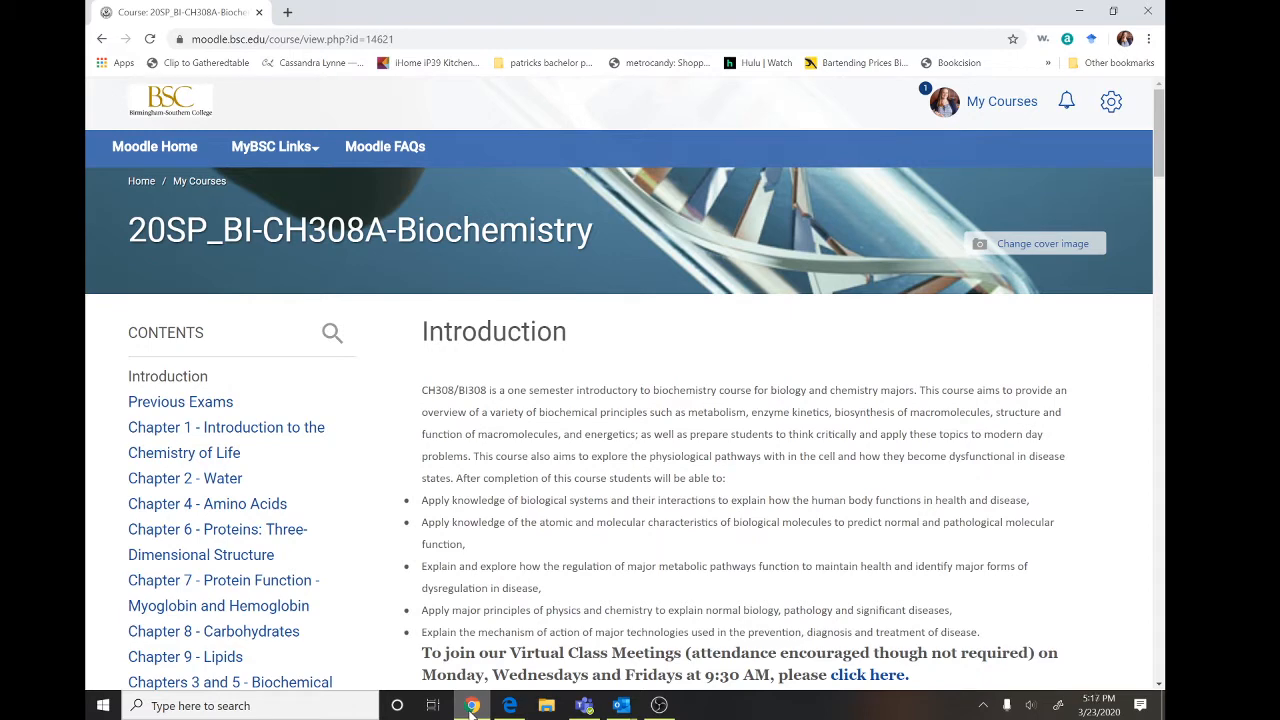
- Open the Transitioning Online section and review The Biochemistry of COVID-19 open forum with its extra-credit instructions
{"action": "scroll", "coordinate": [750, 530], "scroll_direction": "down", "scroll_amount": 5}
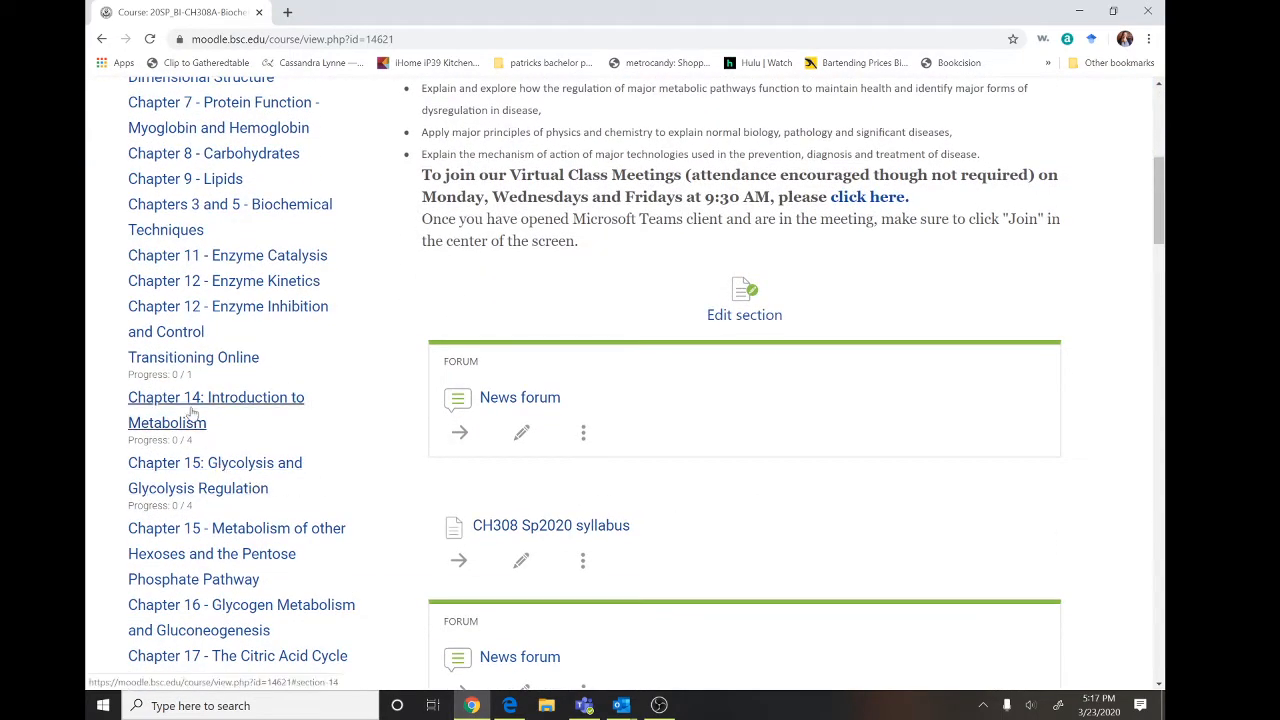
{"action": "left_click", "coordinate": [195, 358]}
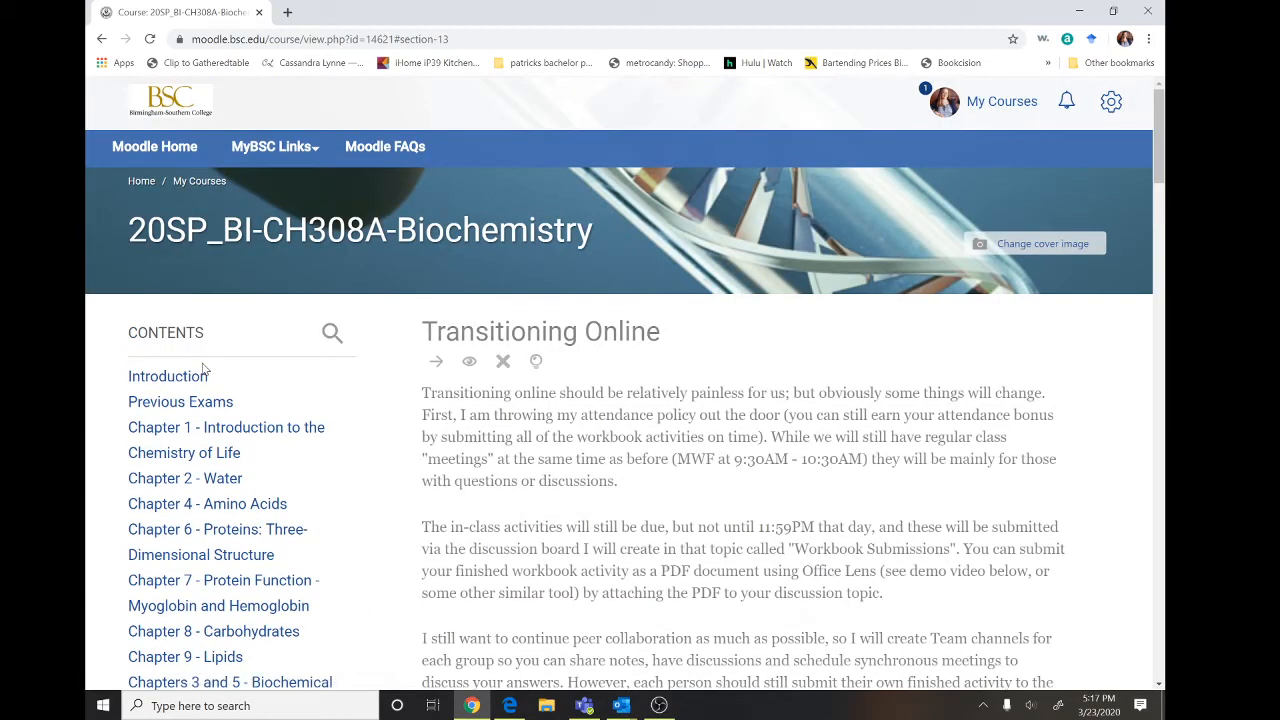
{"action": "scroll", "coordinate": [600, 470], "scroll_direction": "down", "scroll_amount": 12}
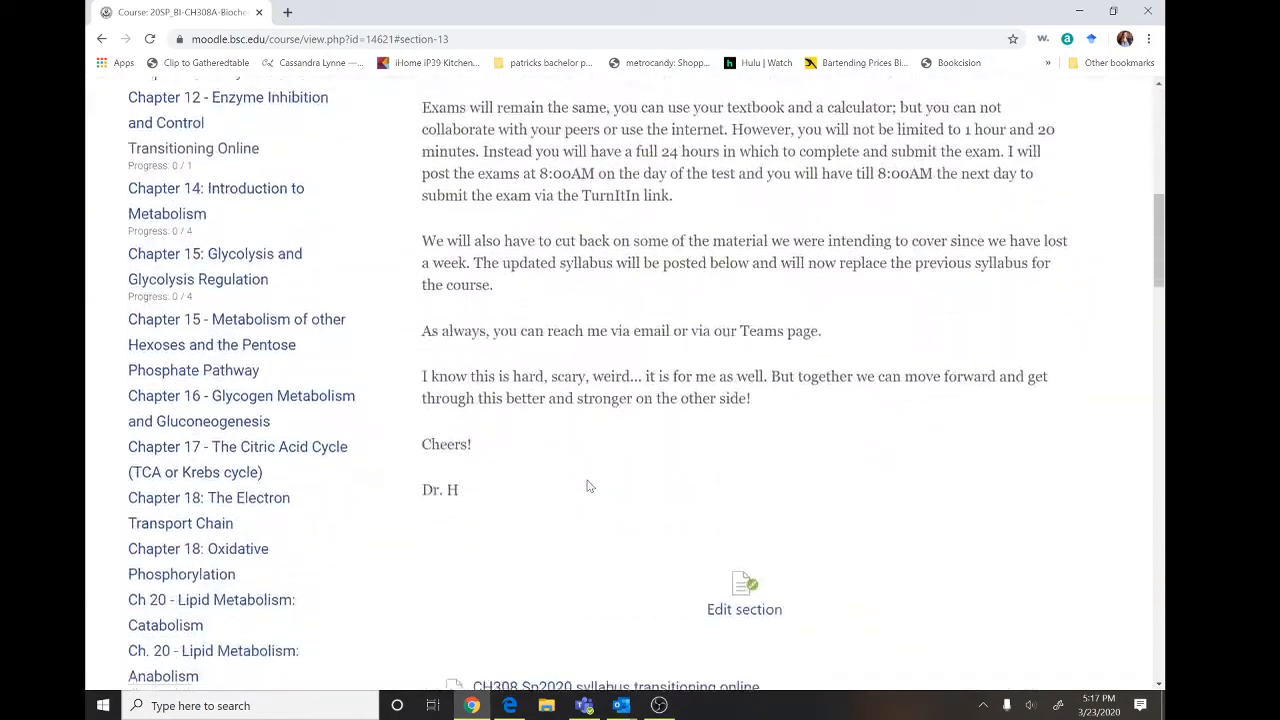
{"action": "scroll", "coordinate": [588, 485], "scroll_direction": "down", "scroll_amount": 5}
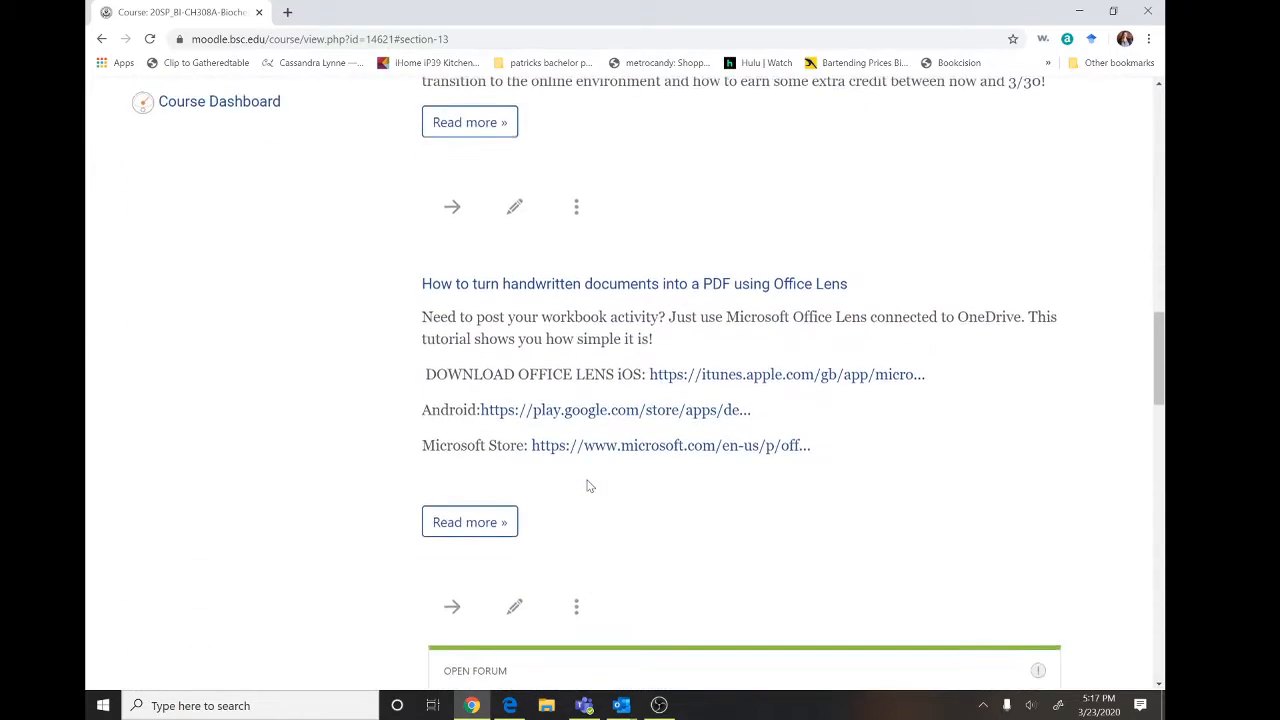
{"action": "scroll", "coordinate": [588, 485], "scroll_direction": "down", "scroll_amount": 3}
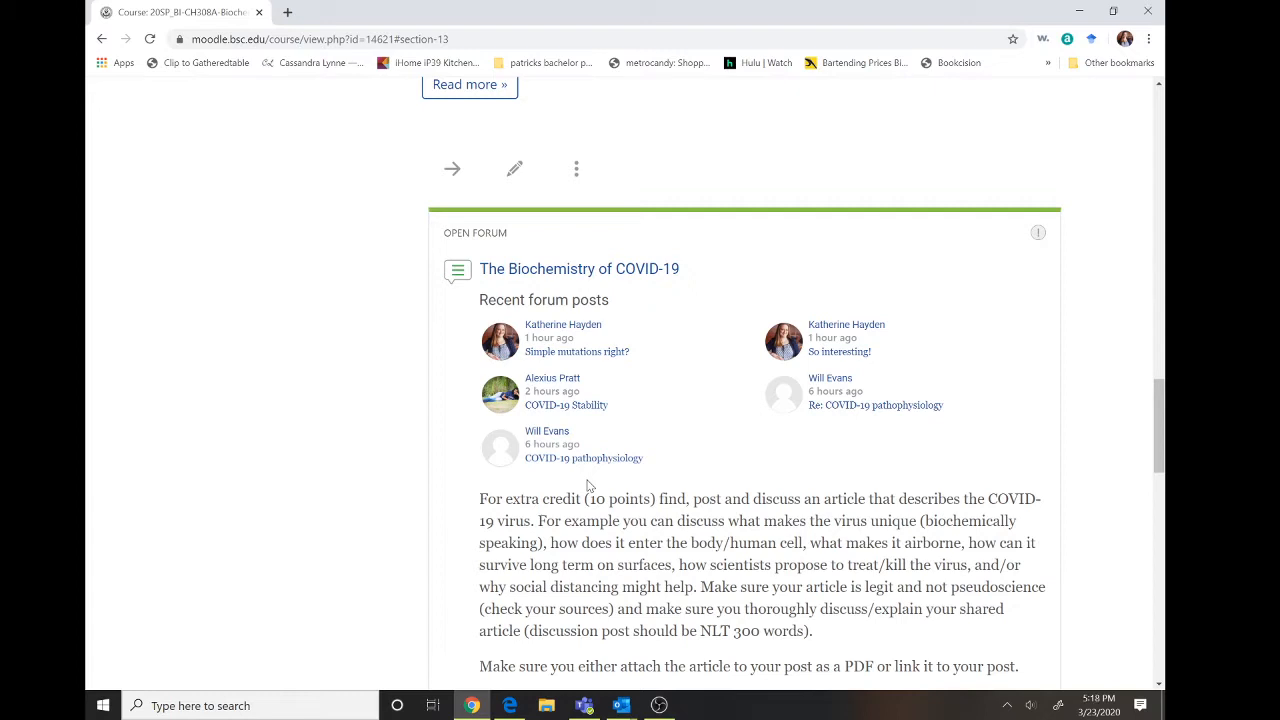
{"action": "scroll", "coordinate": [726, 570], "scroll_direction": "down", "scroll_amount": 2}
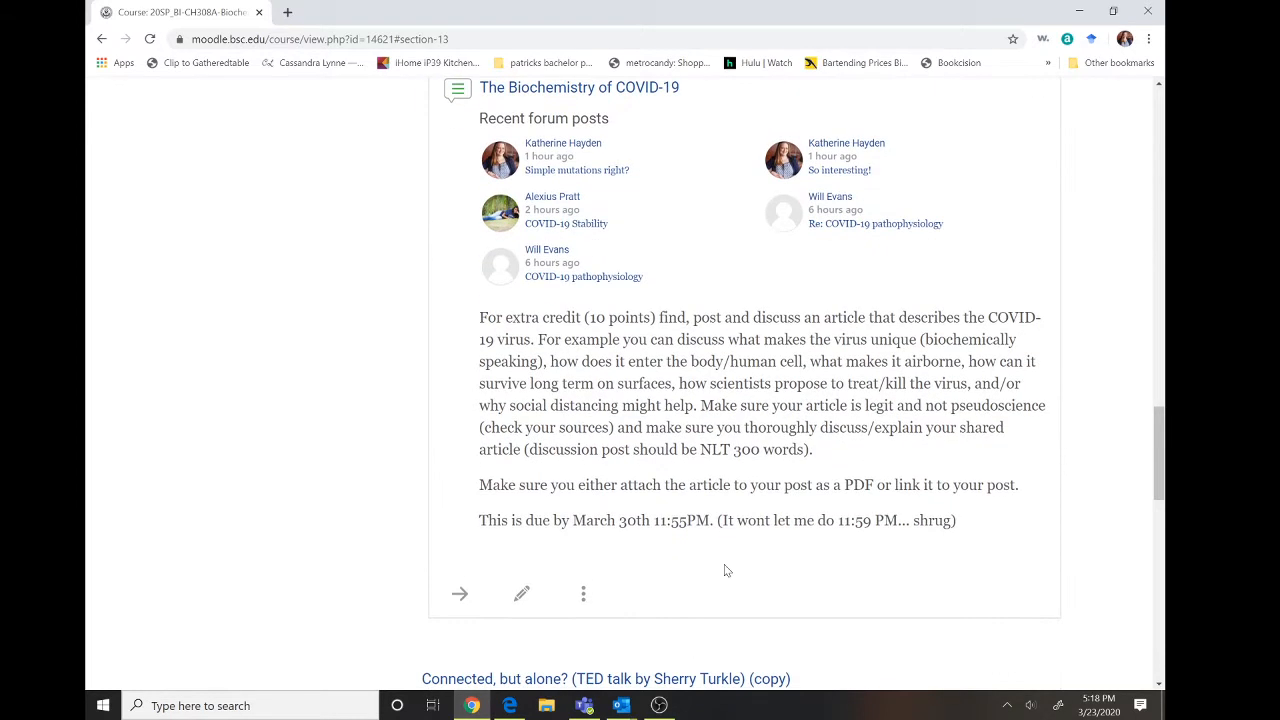
{"action": "scroll", "coordinate": [726, 570], "scroll_direction": "up", "scroll_amount": 2}
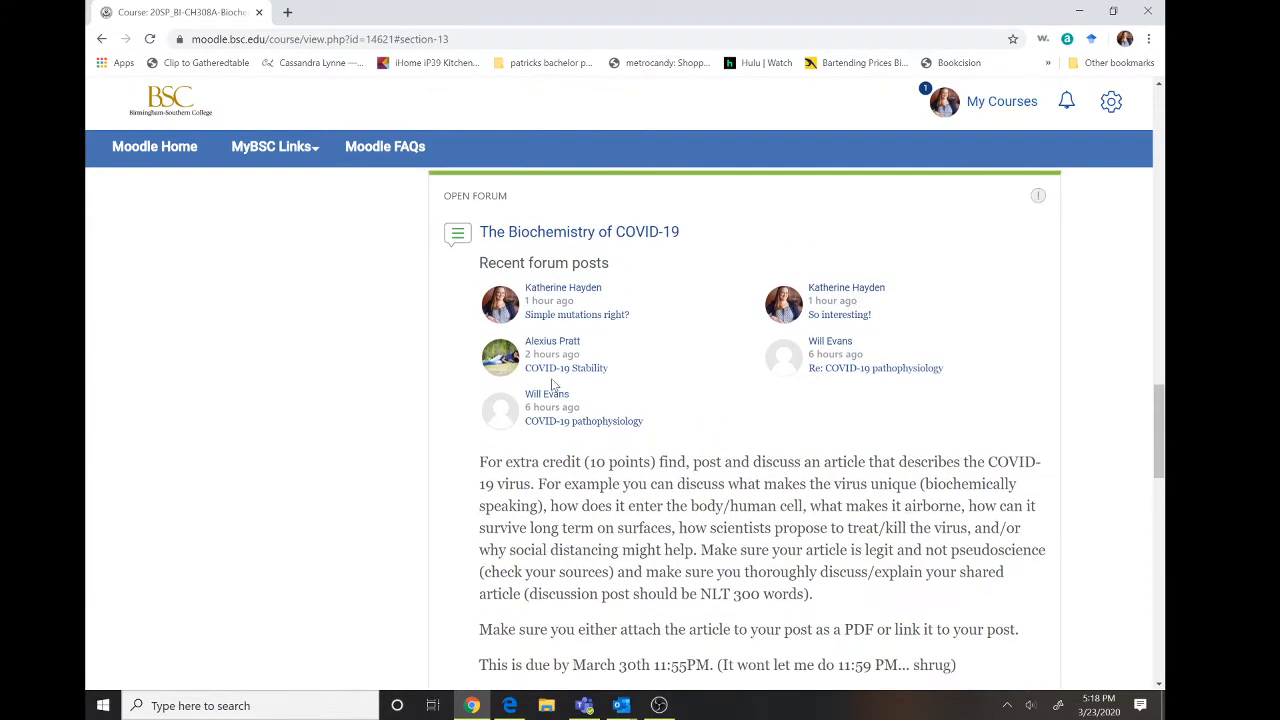
{"action": "scroll", "coordinate": [551, 384], "scroll_direction": "down", "scroll_amount": 3}
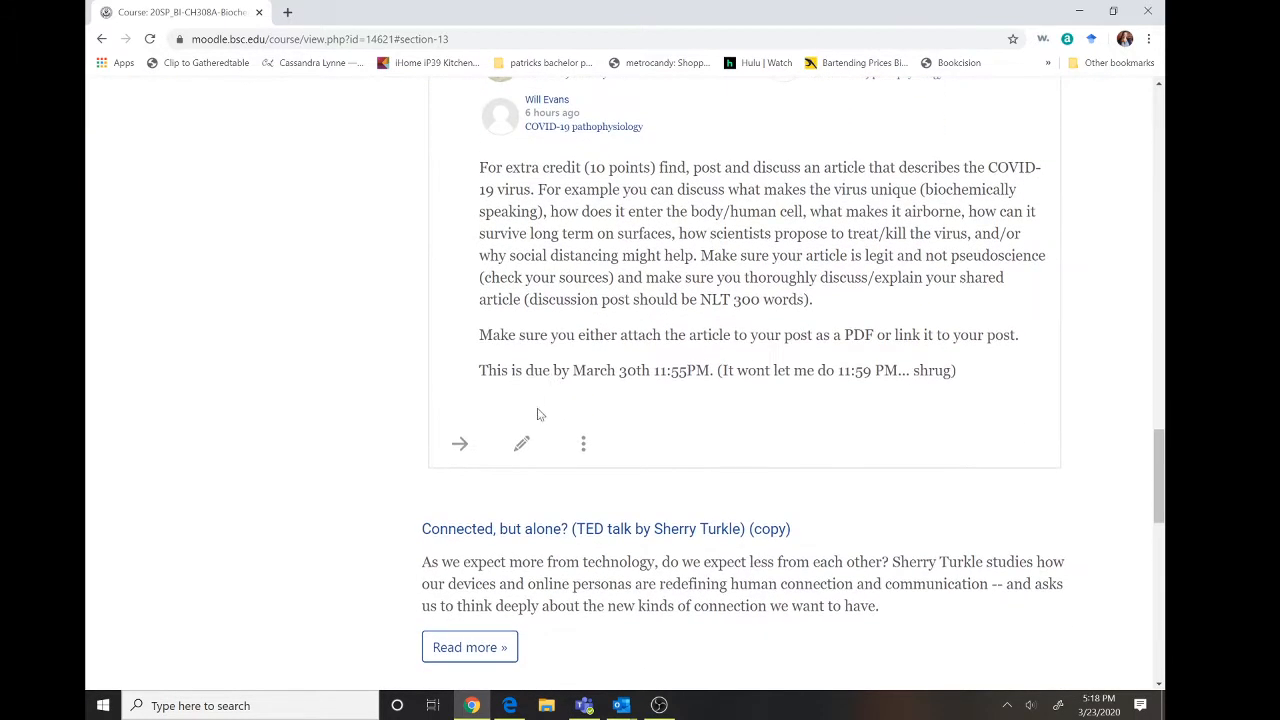
- Open the settings of The Biochemistry of COVID-19 forum for editing and review its grade options
{"action": "left_click", "coordinate": [522, 444]}
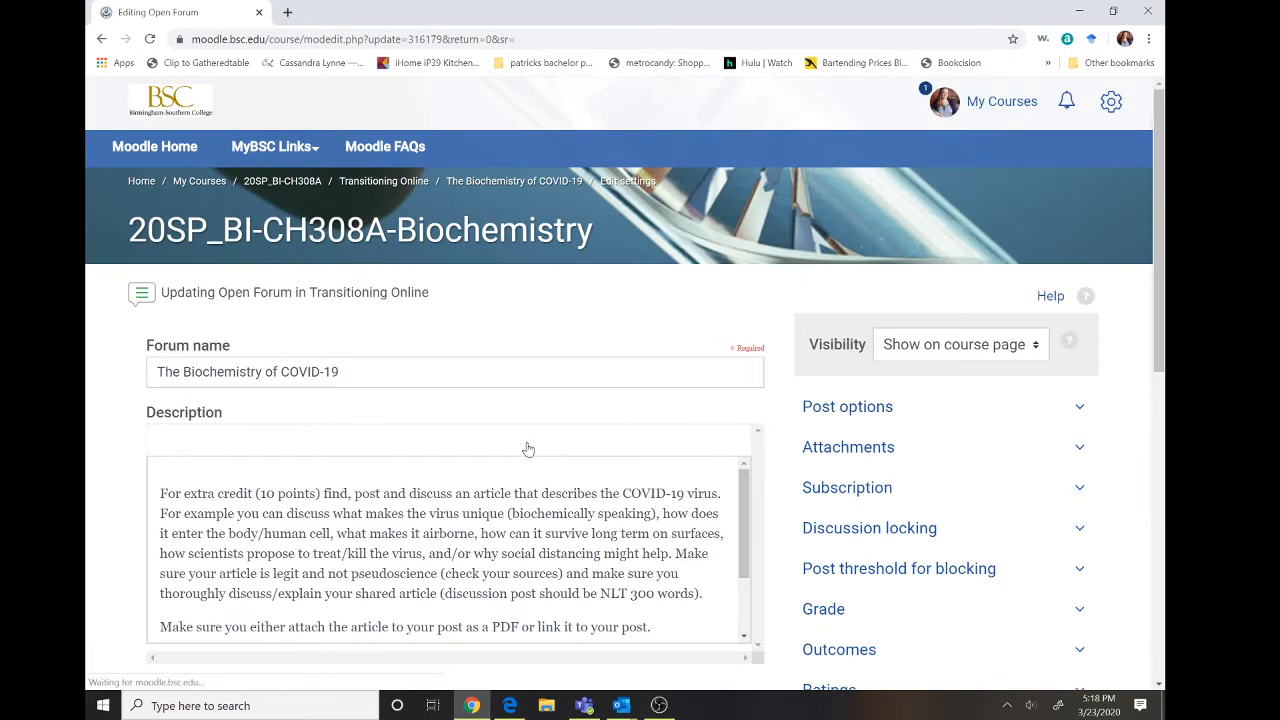
{"action": "scroll", "coordinate": [850, 449], "scroll_direction": "down", "scroll_amount": 4}
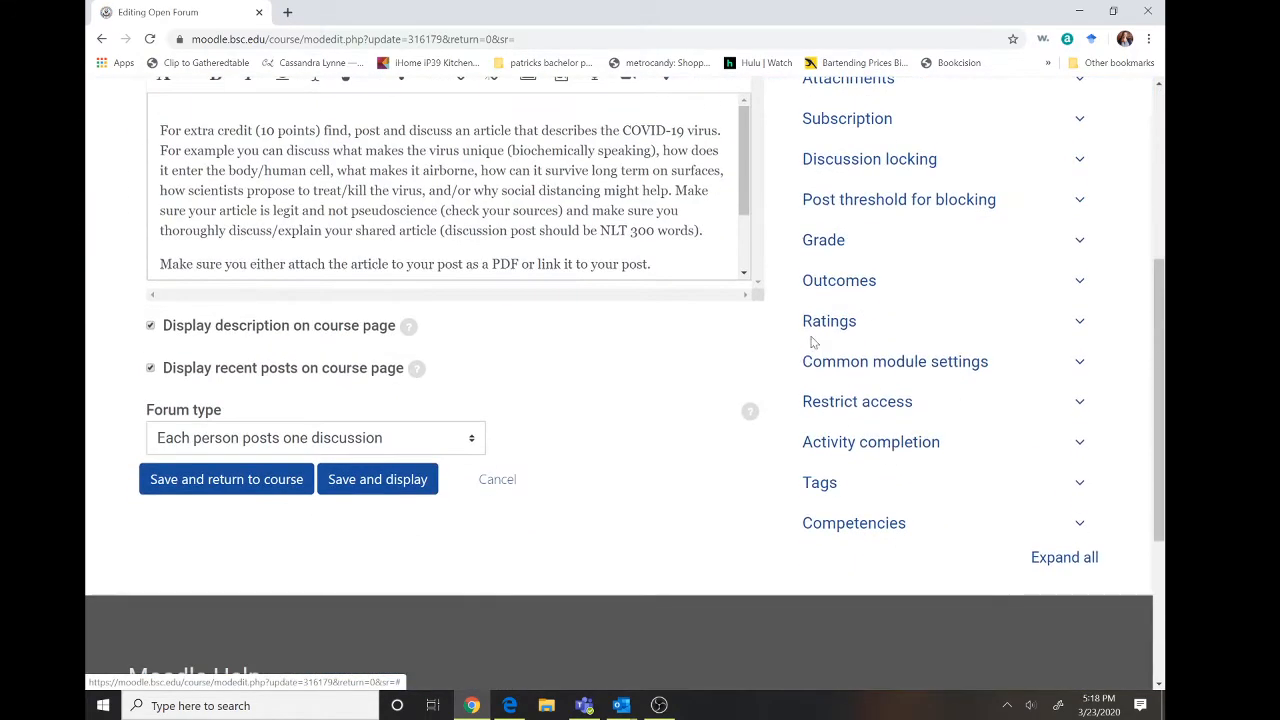
{"action": "left_click", "coordinate": [838, 251]}
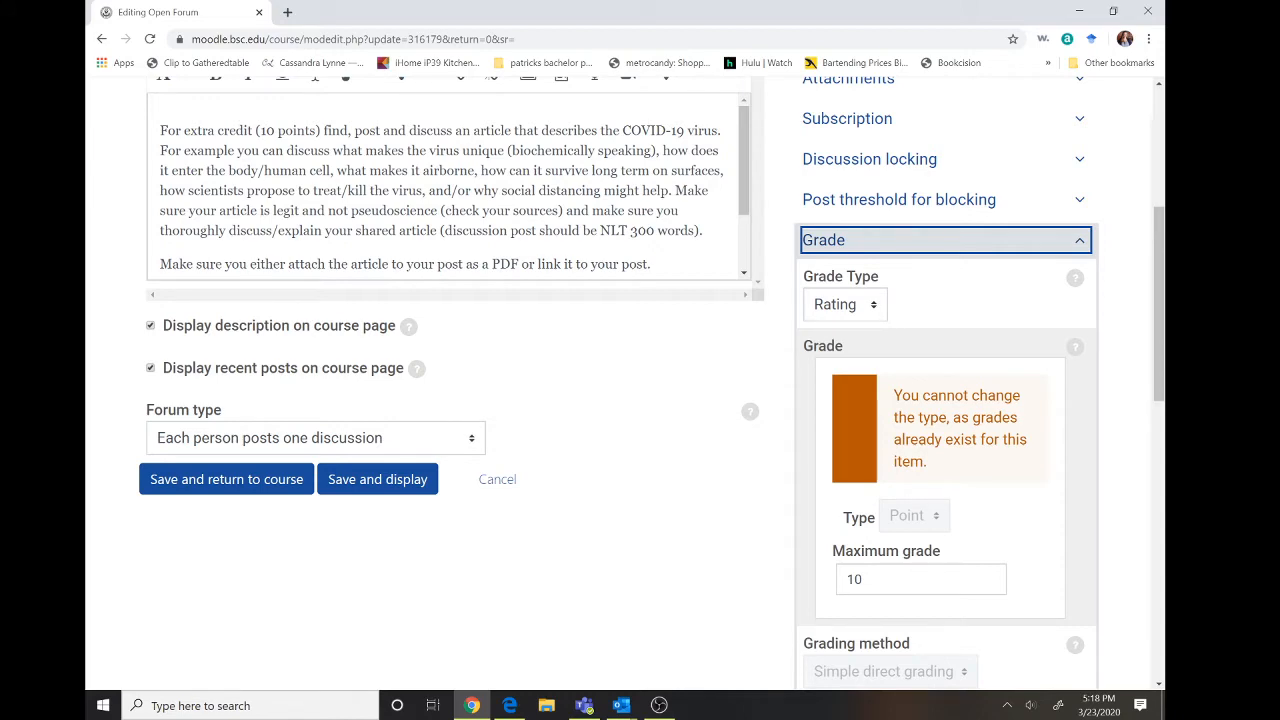
{"action": "scroll", "coordinate": [913, 585], "scroll_direction": "down", "scroll_amount": 3}
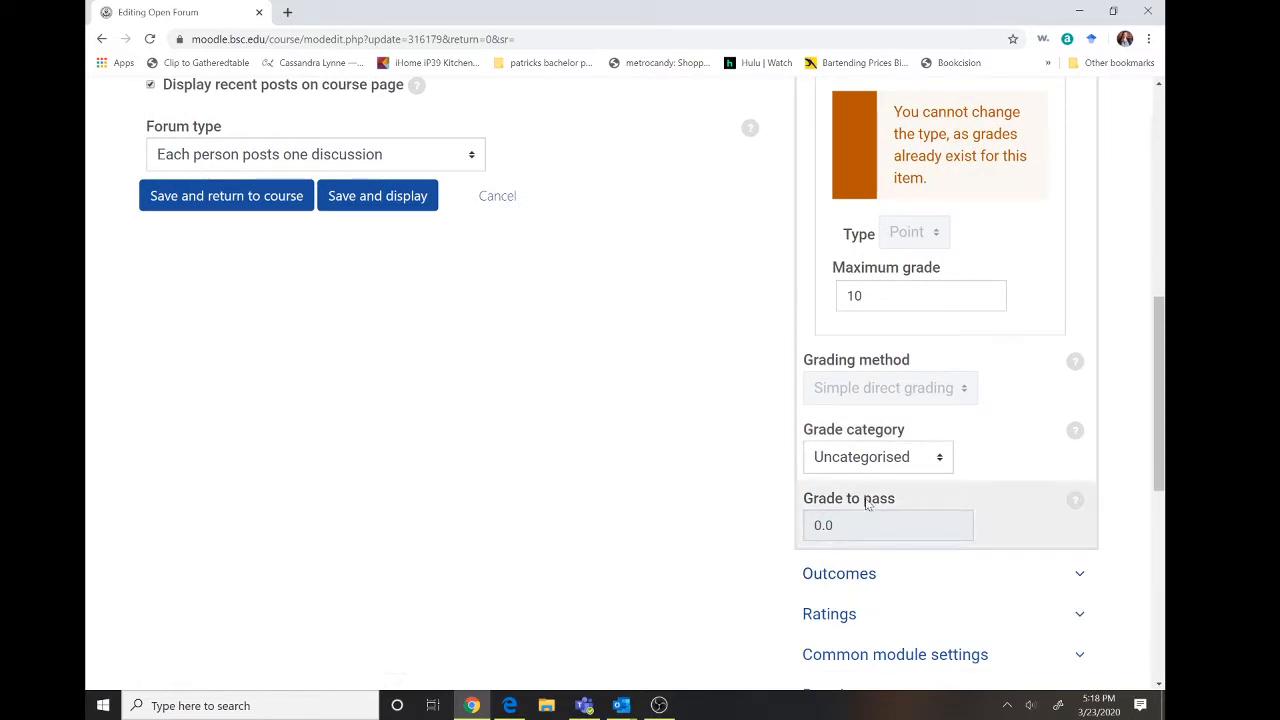
- Expand the forum's rating settings and choose Average of ratings as the aggregate type
{"action": "left_click", "coordinate": [820, 614]}
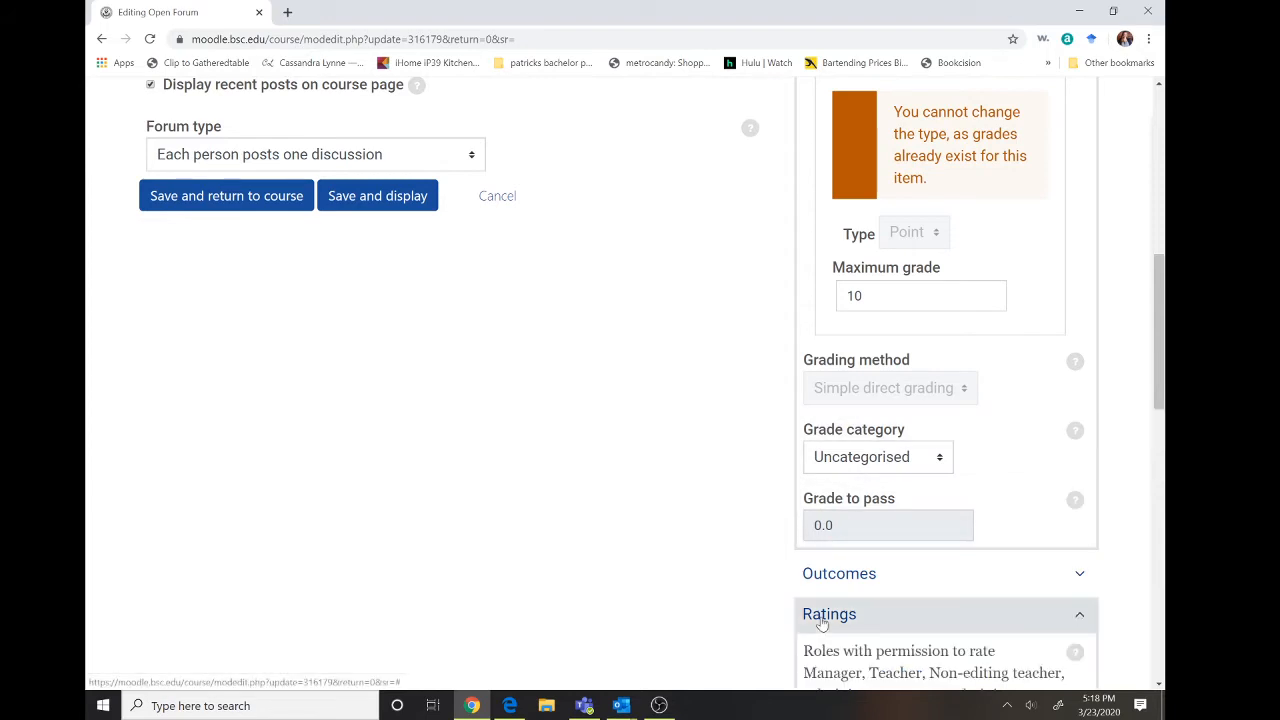
{"action": "scroll", "coordinate": [845, 578], "scroll_direction": "down", "scroll_amount": 3}
{"action": "scroll", "coordinate": [852, 579], "scroll_direction": "down", "scroll_amount": 2}
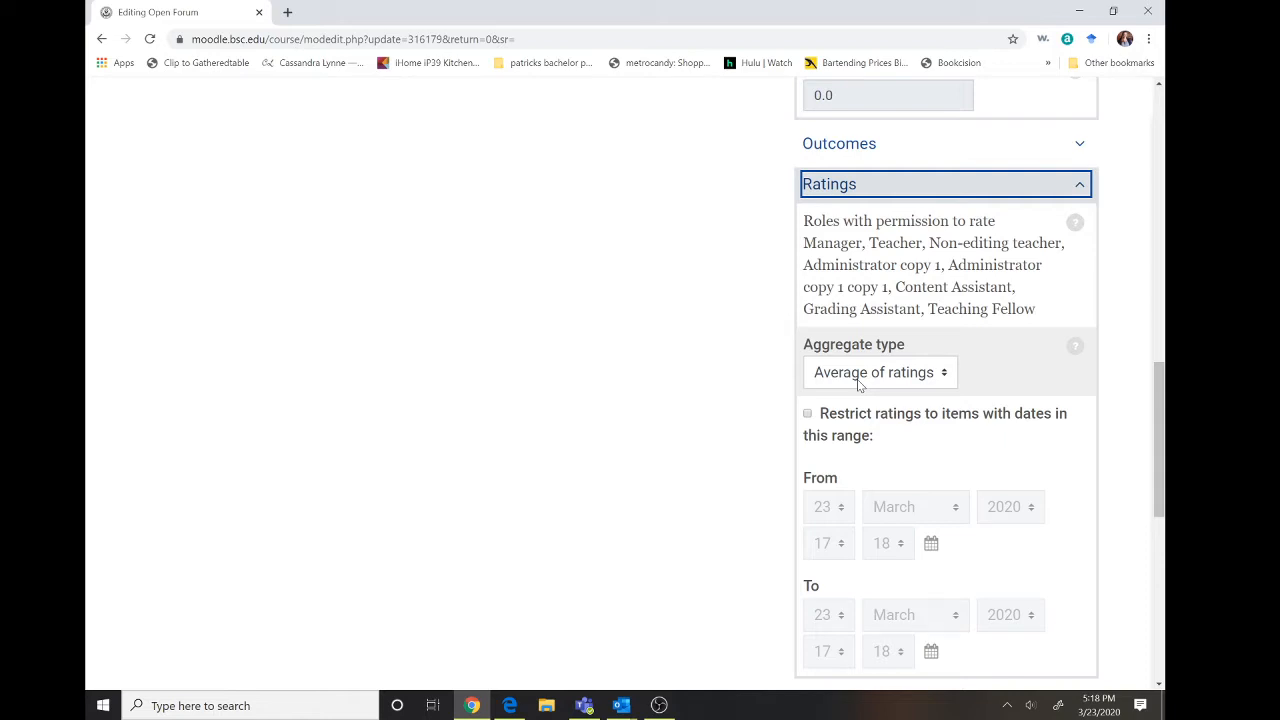
{"action": "left_click", "coordinate": [857, 379]}
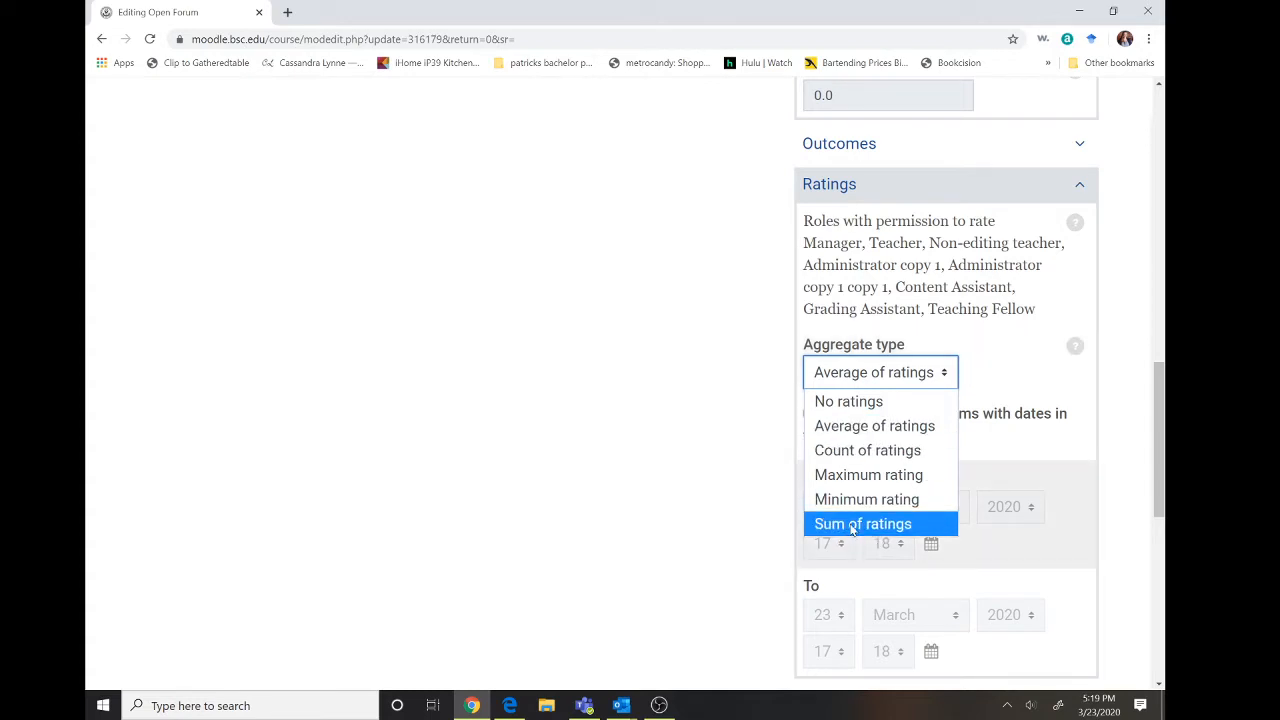
{"action": "left_click", "coordinate": [828, 428]}
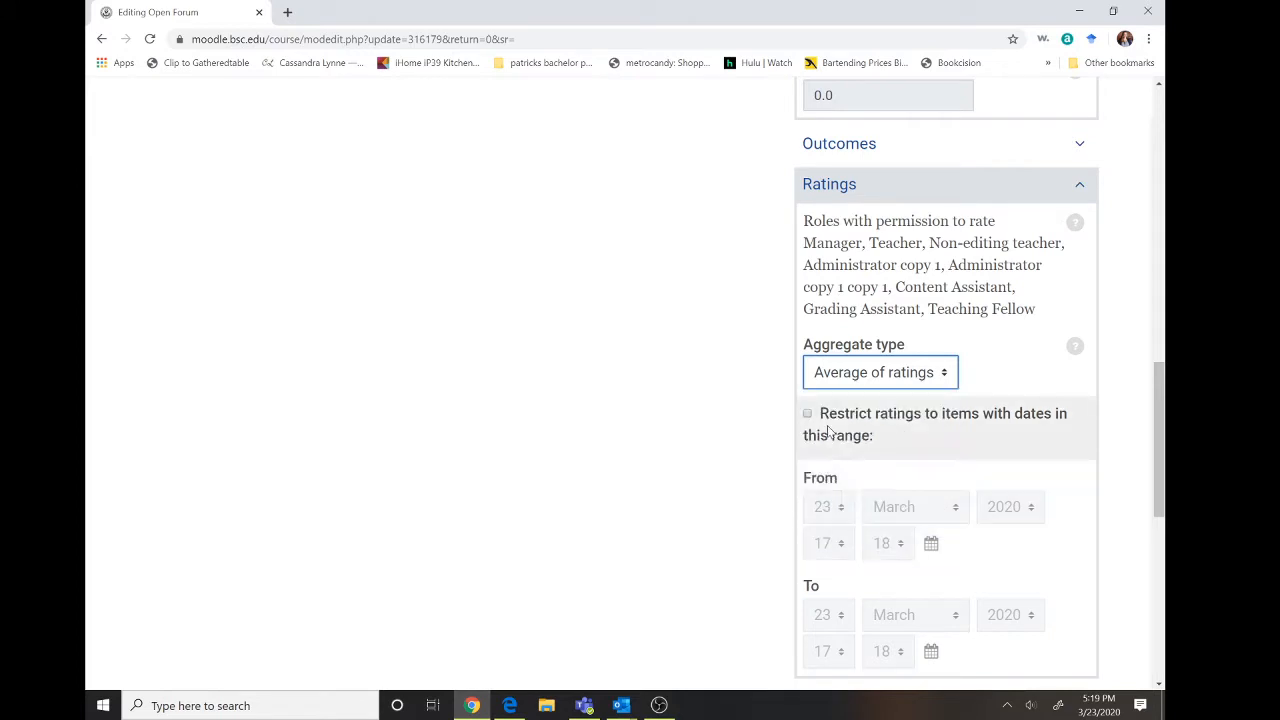
- Examine the forum's activity completion settings, including the discussion requirements and the expected completion date
{"action": "scroll", "coordinate": [828, 430], "scroll_direction": "down", "scroll_amount": 3}
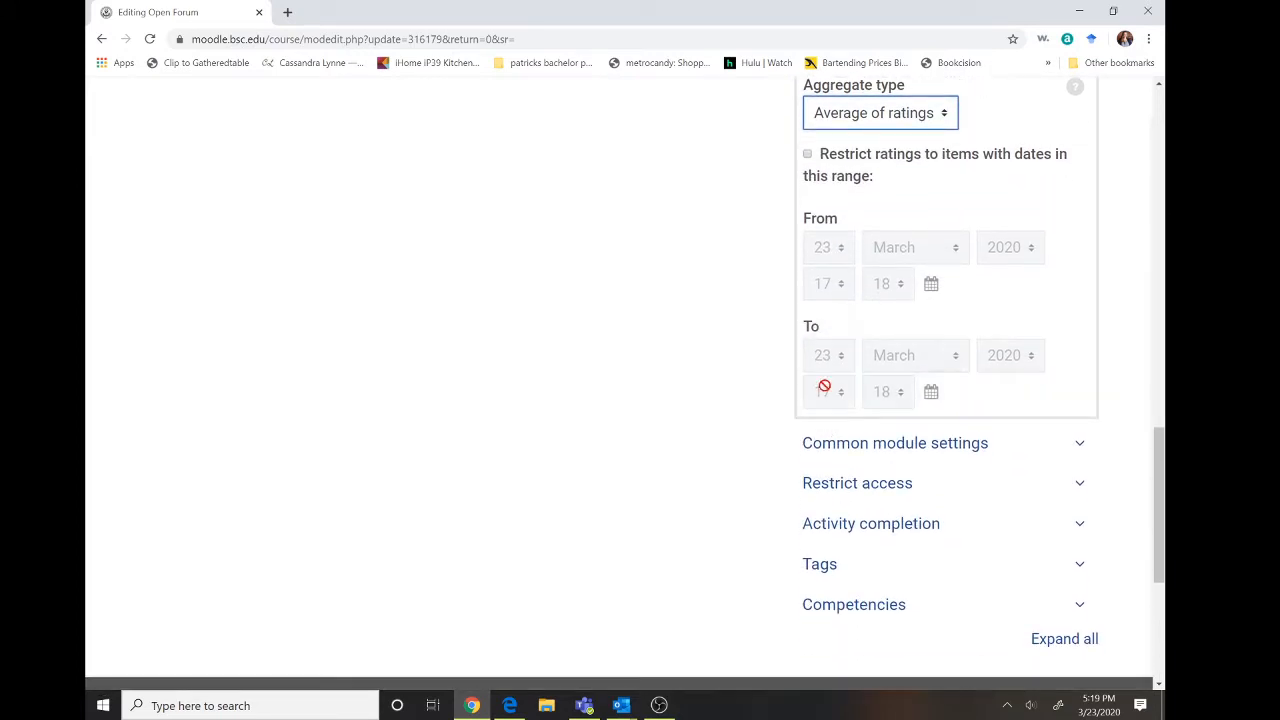
{"action": "scroll", "coordinate": [809, 325], "scroll_direction": "down", "scroll_amount": 2}
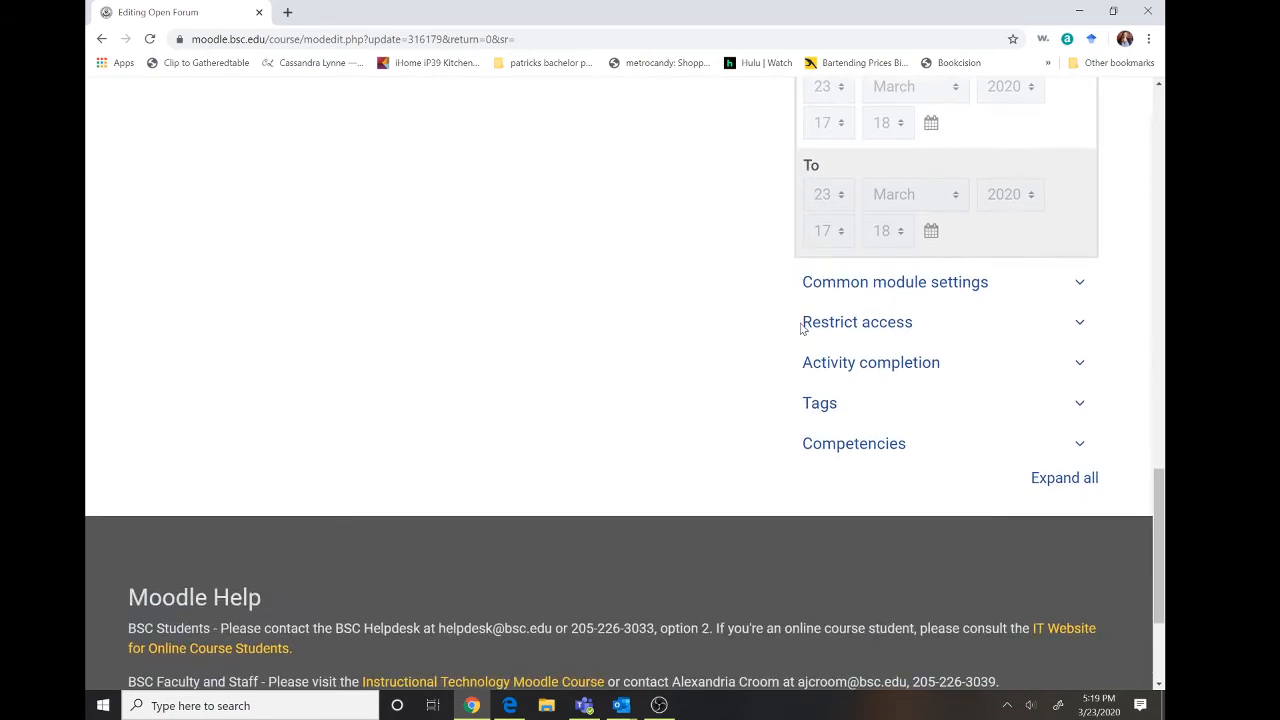
{"action": "left_click", "coordinate": [828, 370]}
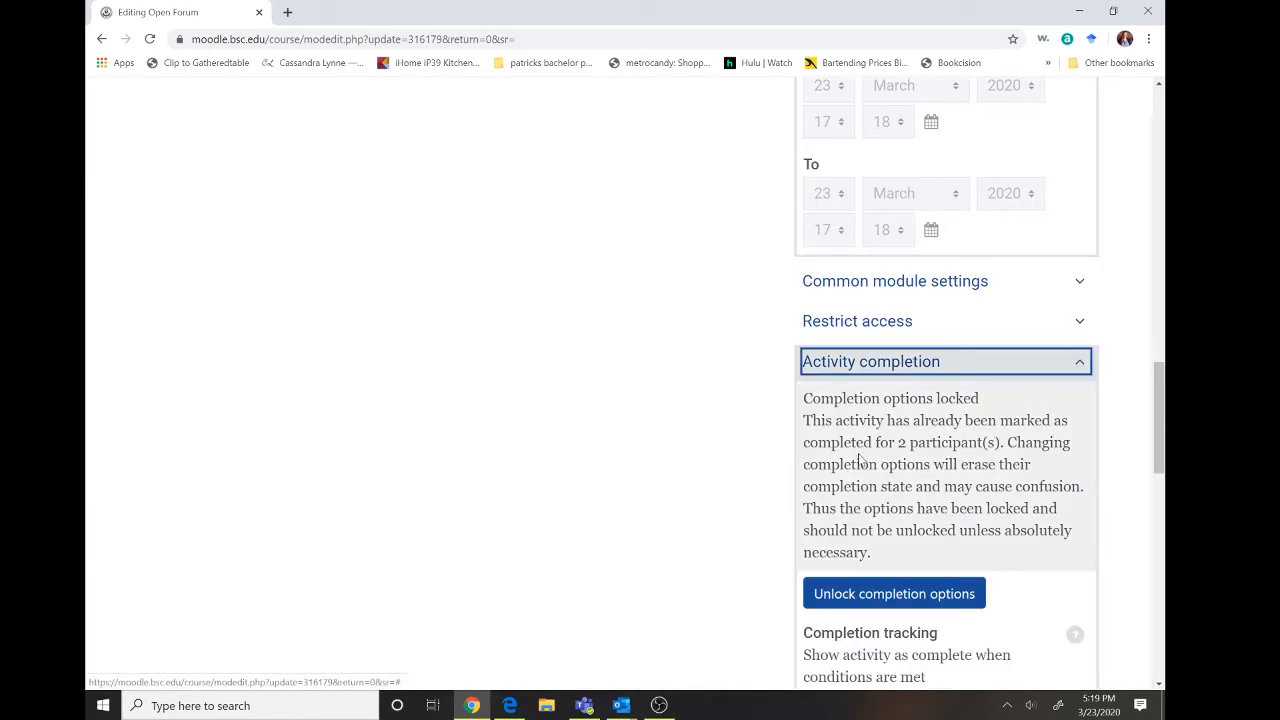
{"action": "scroll", "coordinate": [858, 459], "scroll_direction": "down", "scroll_amount": 6}
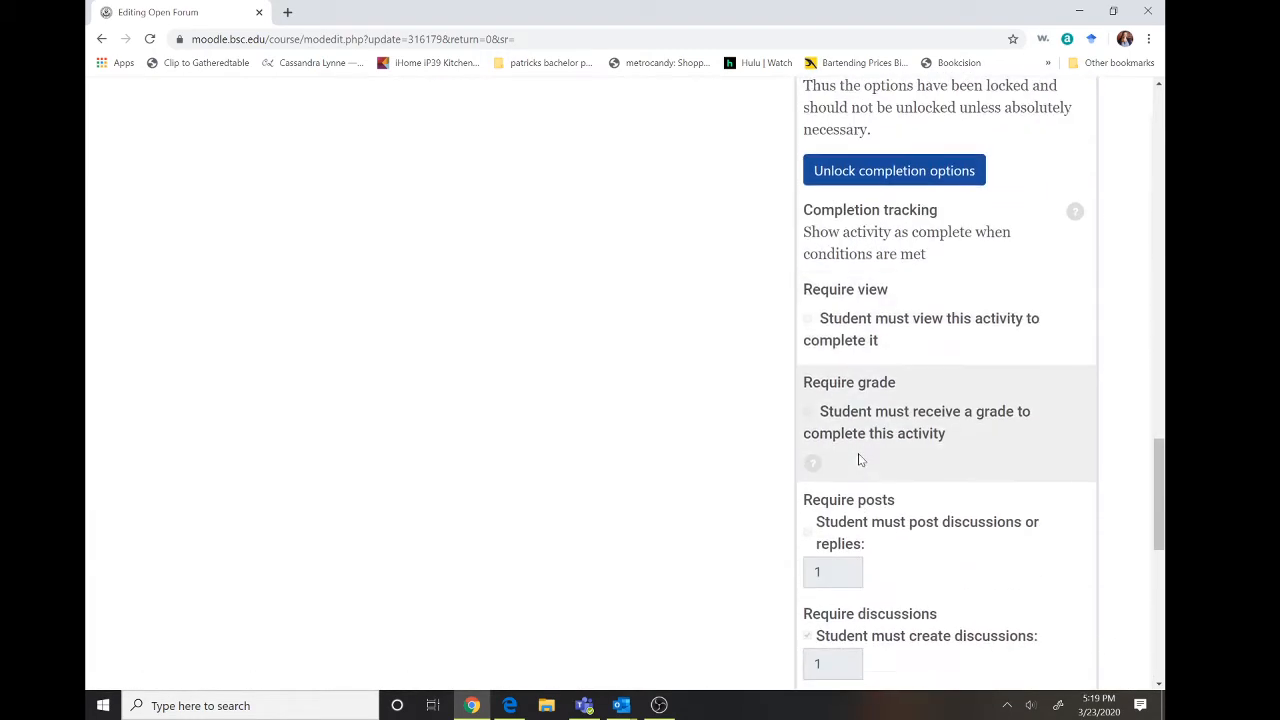
{"action": "scroll", "coordinate": [858, 459], "scroll_direction": "down", "scroll_amount": 2}
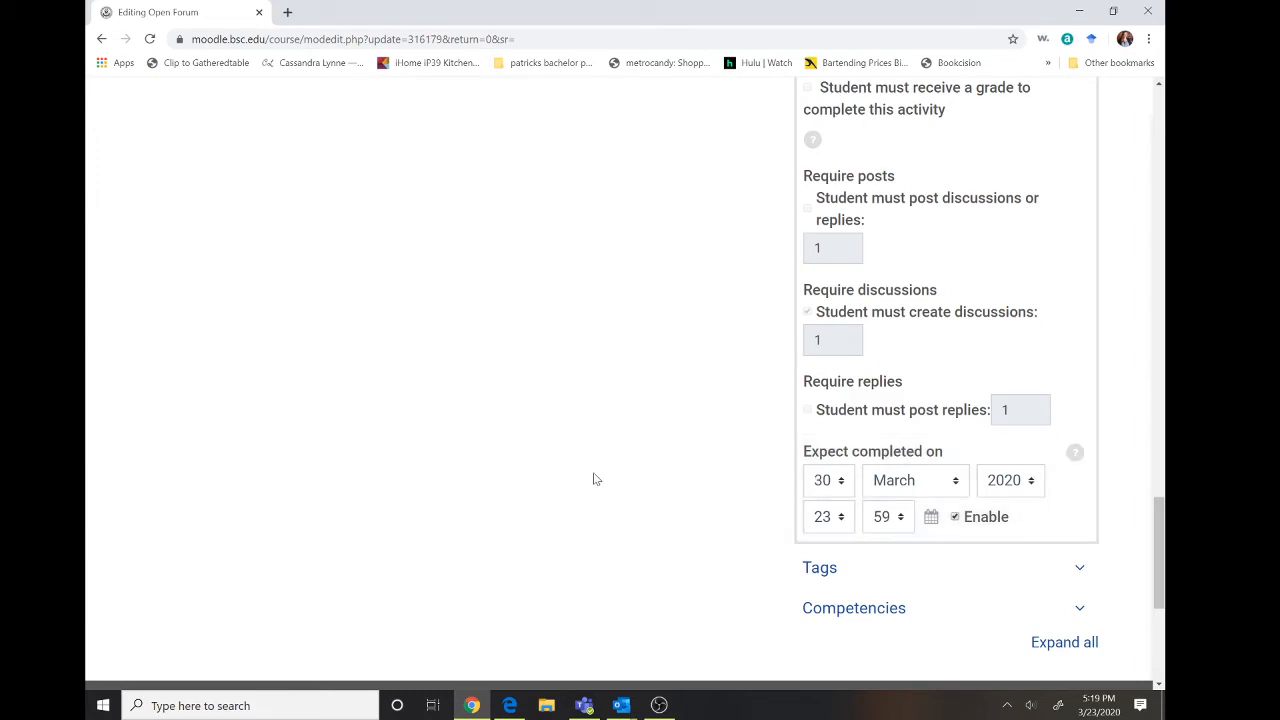
- Save the forum settings and display The Biochemistry of COVID-19 forum
{"action": "scroll", "coordinate": [593, 479], "scroll_direction": "up", "scroll_amount": 10}
{"action": "scroll", "coordinate": [593, 479], "scroll_direction": "up", "scroll_amount": 10}
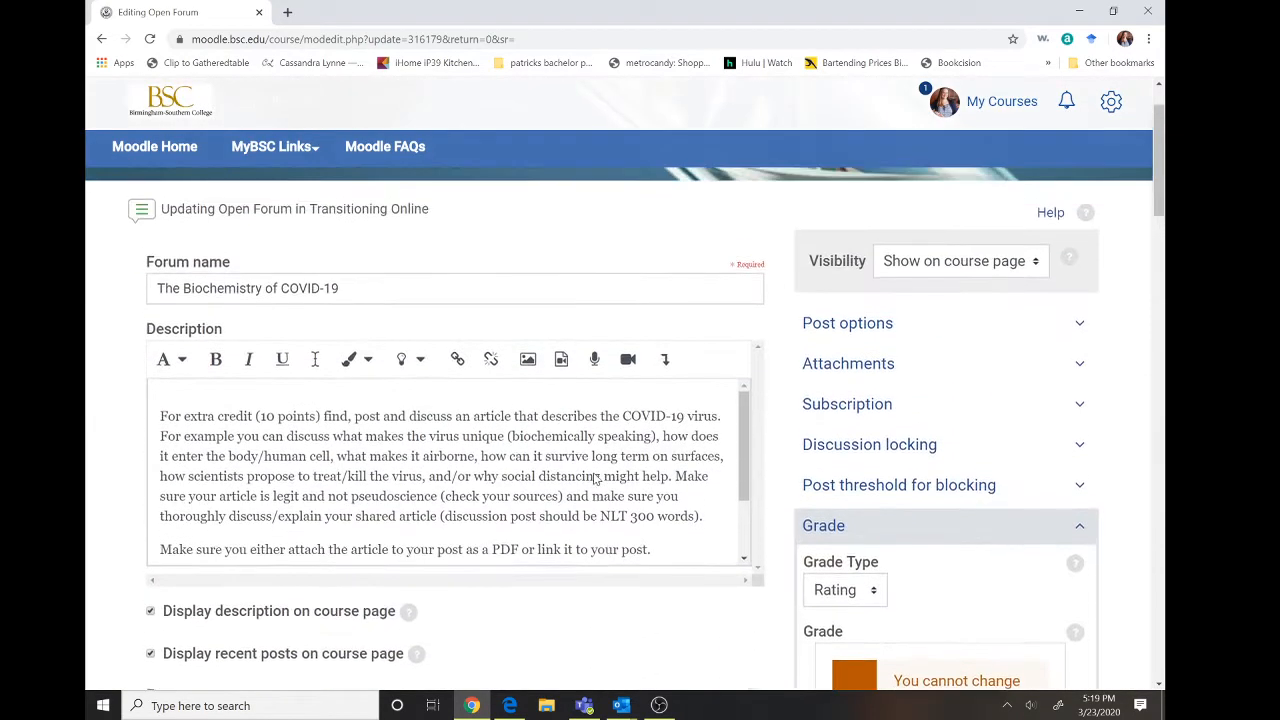
{"action": "scroll", "coordinate": [450, 250], "scroll_direction": "down", "scroll_amount": 4}
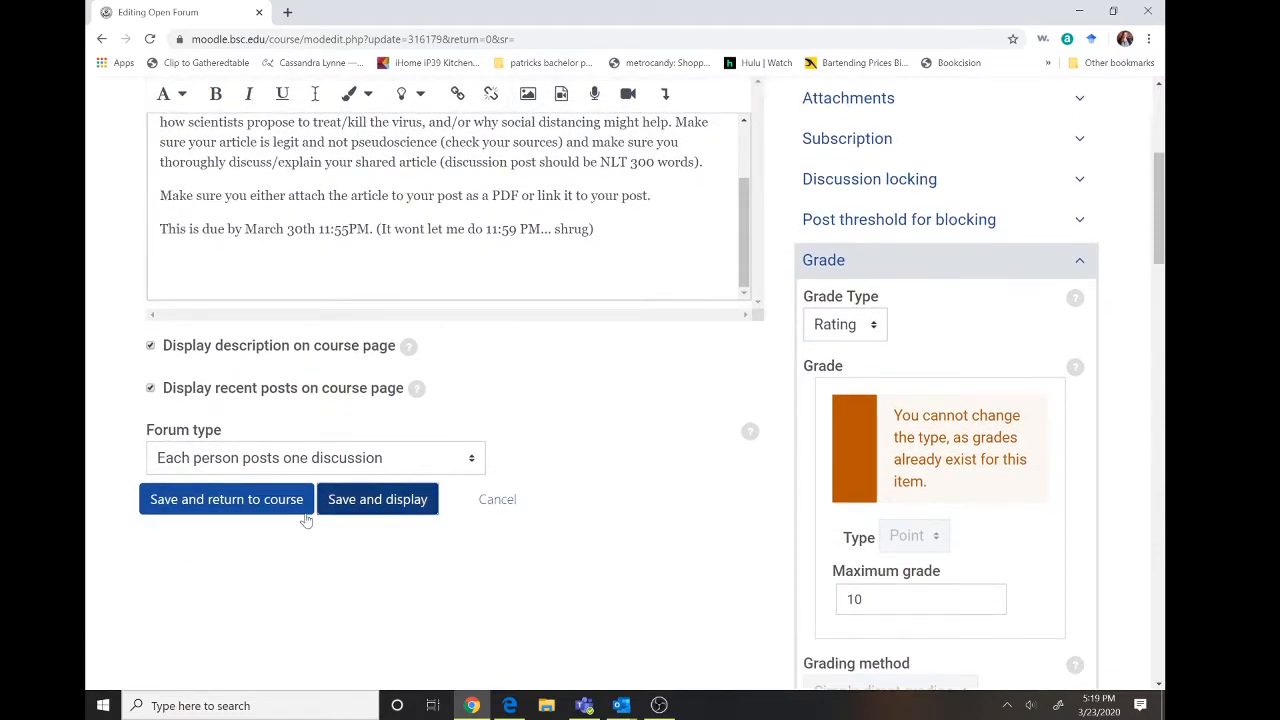
{"action": "left_click", "coordinate": [393, 511]}
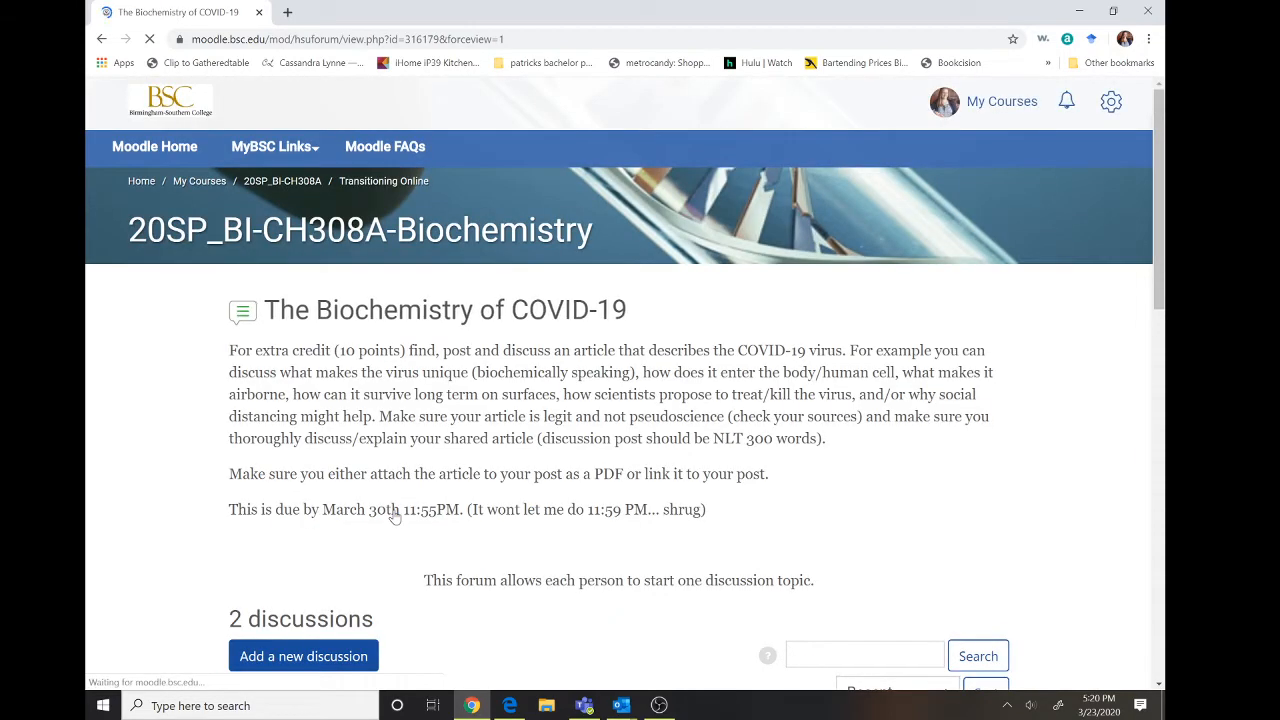
- Open the COVID-19 pathophysiology discussion and rate the student's post 10
{"action": "scroll", "coordinate": [440, 450], "scroll_direction": "down", "scroll_amount": 5}
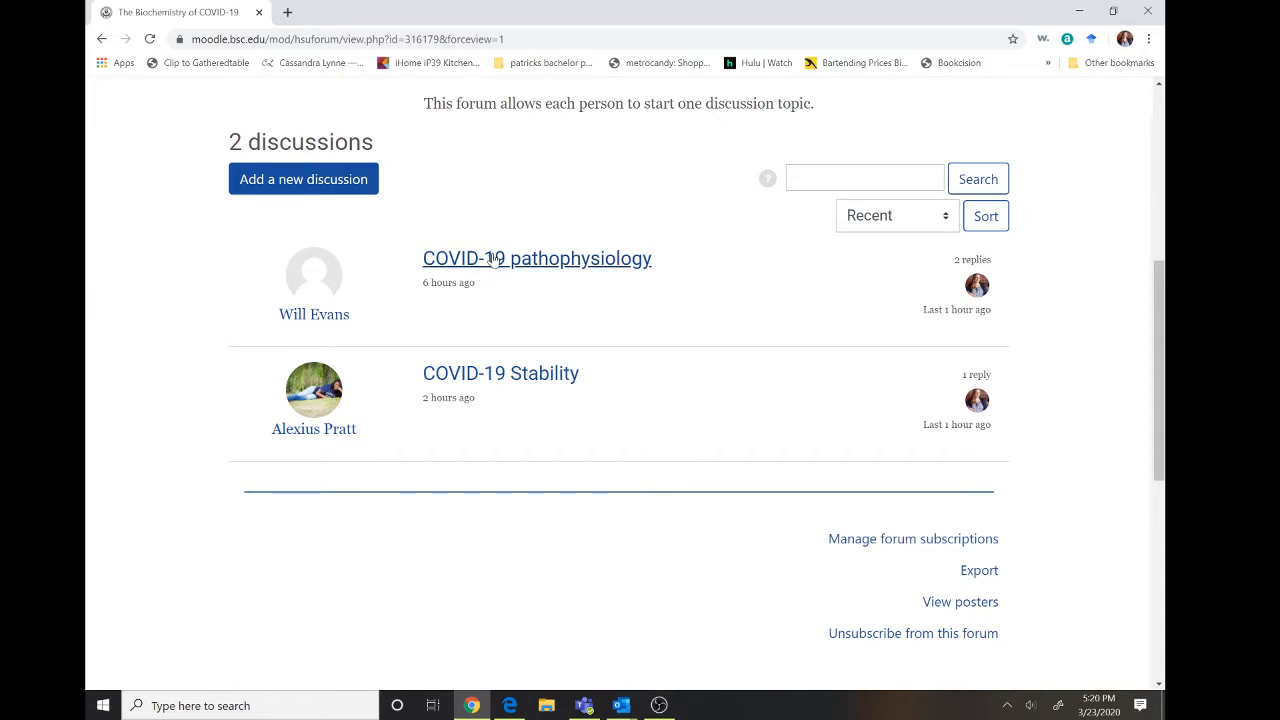
{"action": "left_click", "coordinate": [492, 258]}
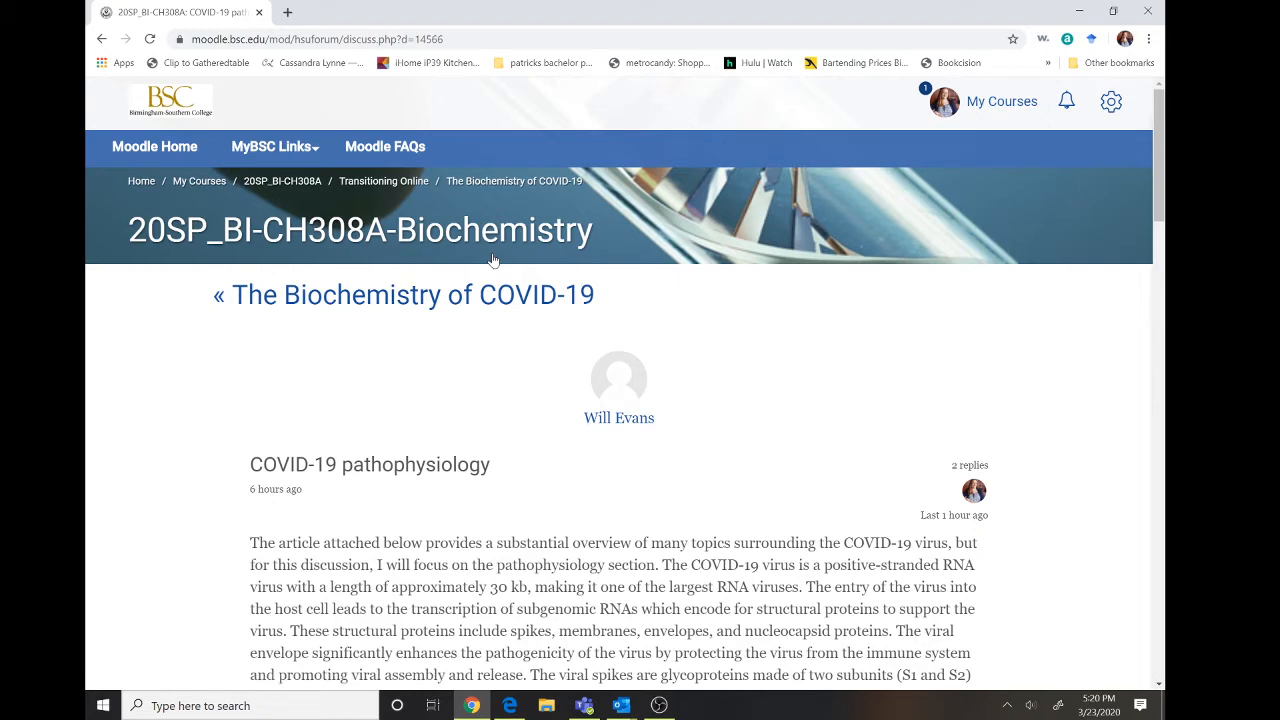
{"action": "scroll", "coordinate": [466, 409], "scroll_direction": "down", "scroll_amount": 3}
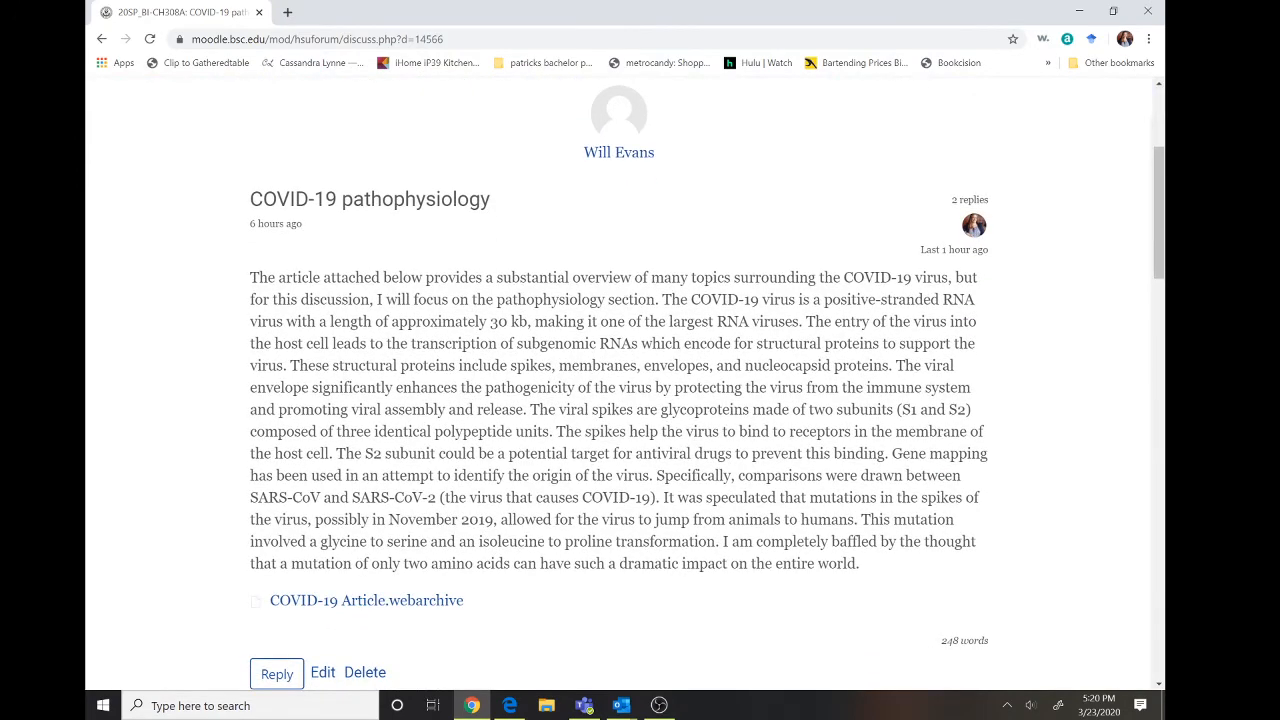
{"action": "scroll", "coordinate": [619, 400], "scroll_direction": "down", "scroll_amount": 2}
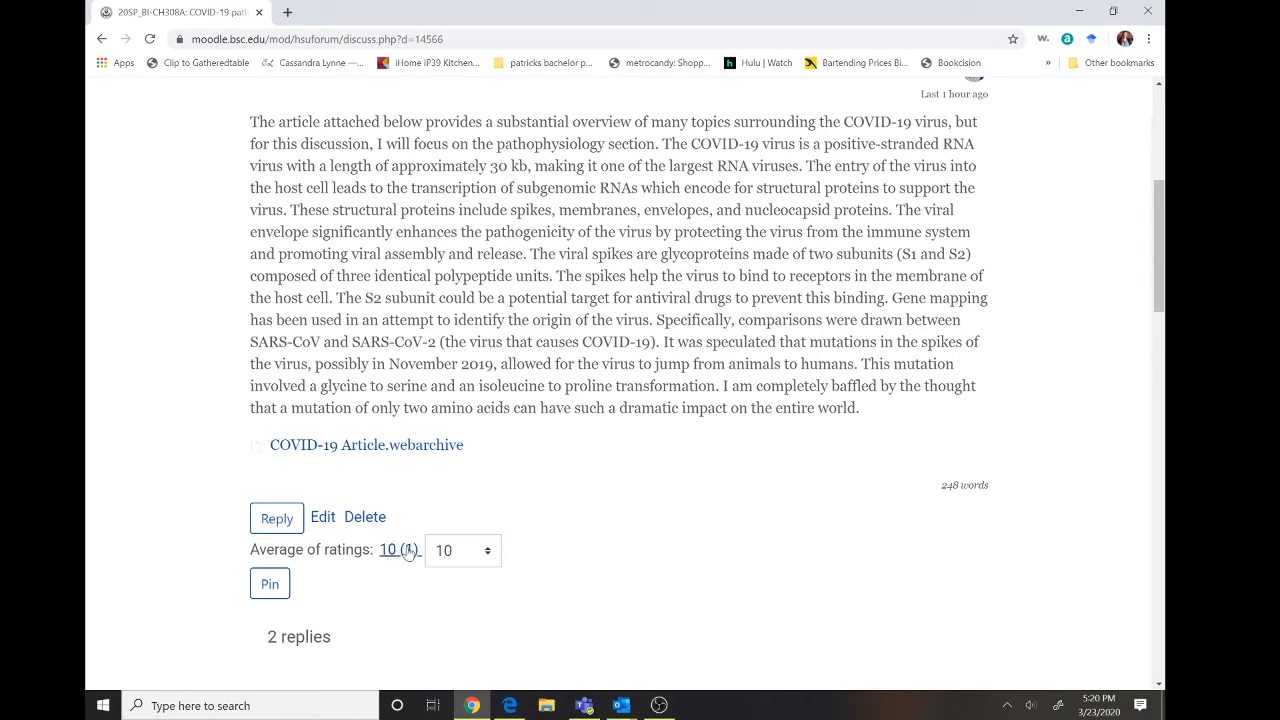
{"action": "left_click", "coordinate": [487, 551]}
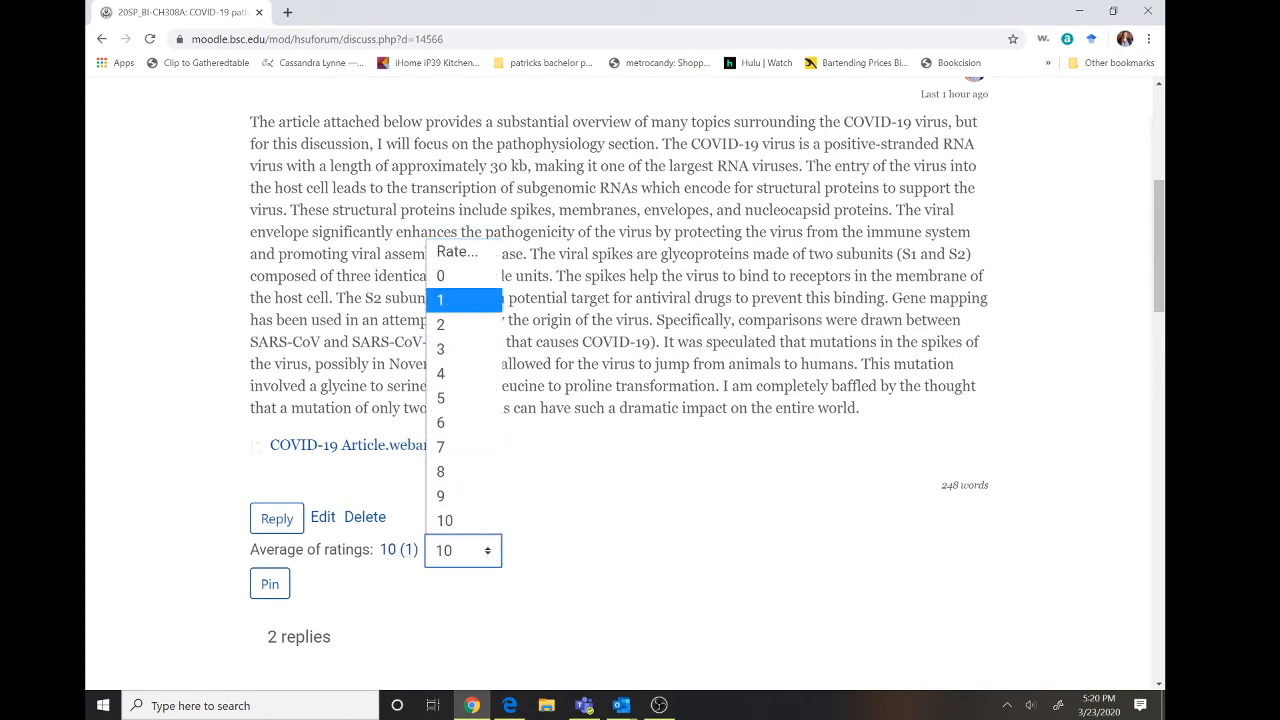
{"action": "left_click", "coordinate": [458, 521]}
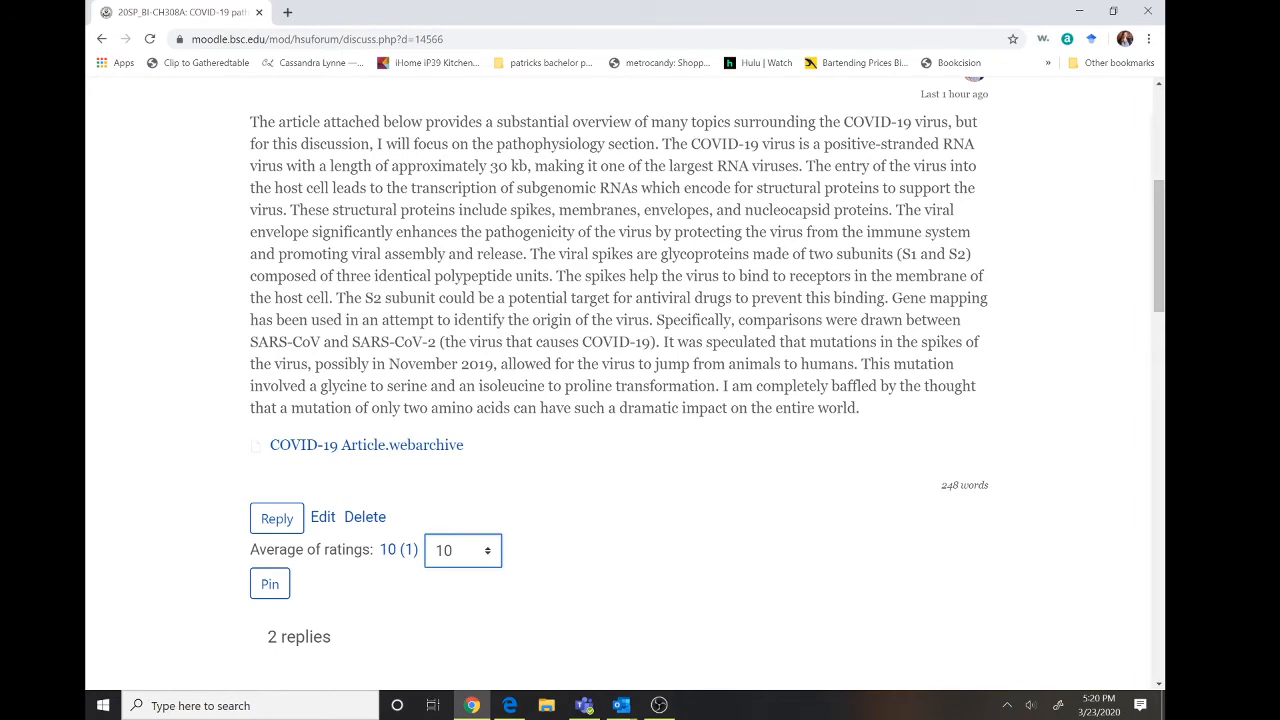
- Return to the 20SP_BI-CH308A course page and go to the Chapter 14: Introduction to Metabolism section
{"action": "scroll", "coordinate": [536, 288], "scroll_direction": "up", "scroll_amount": 5}
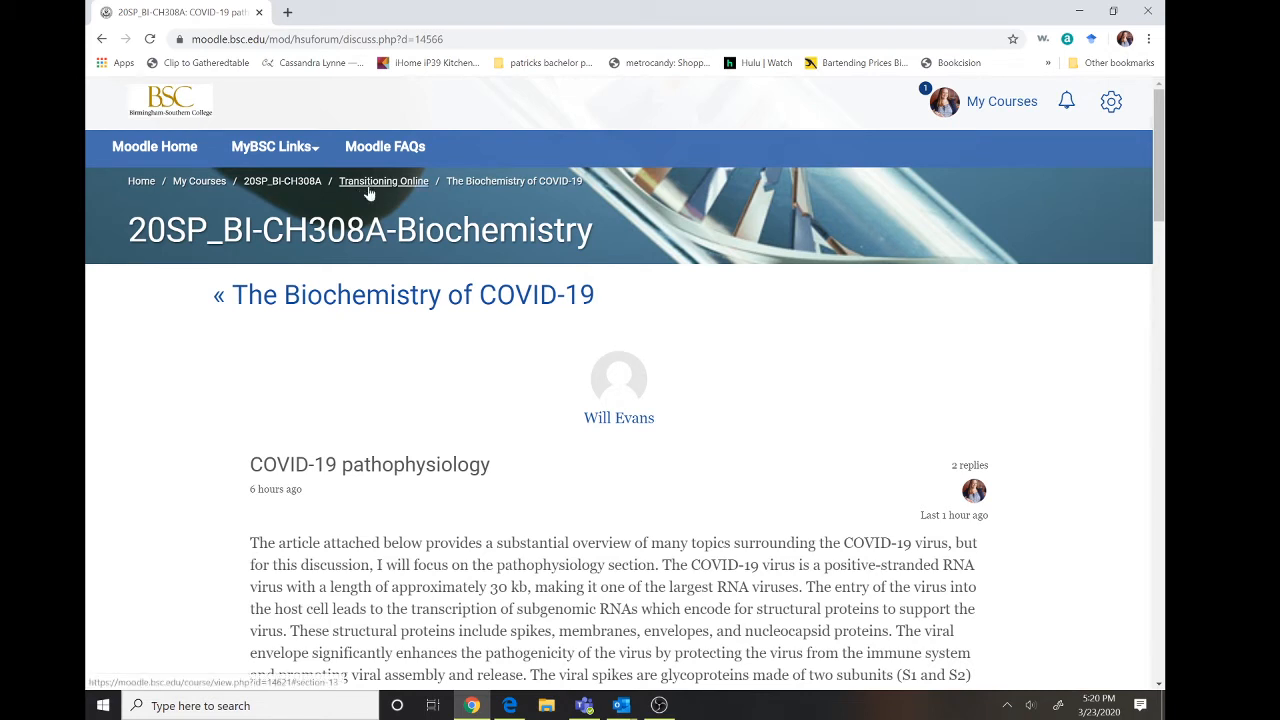
{"action": "left_click", "coordinate": [306, 186]}
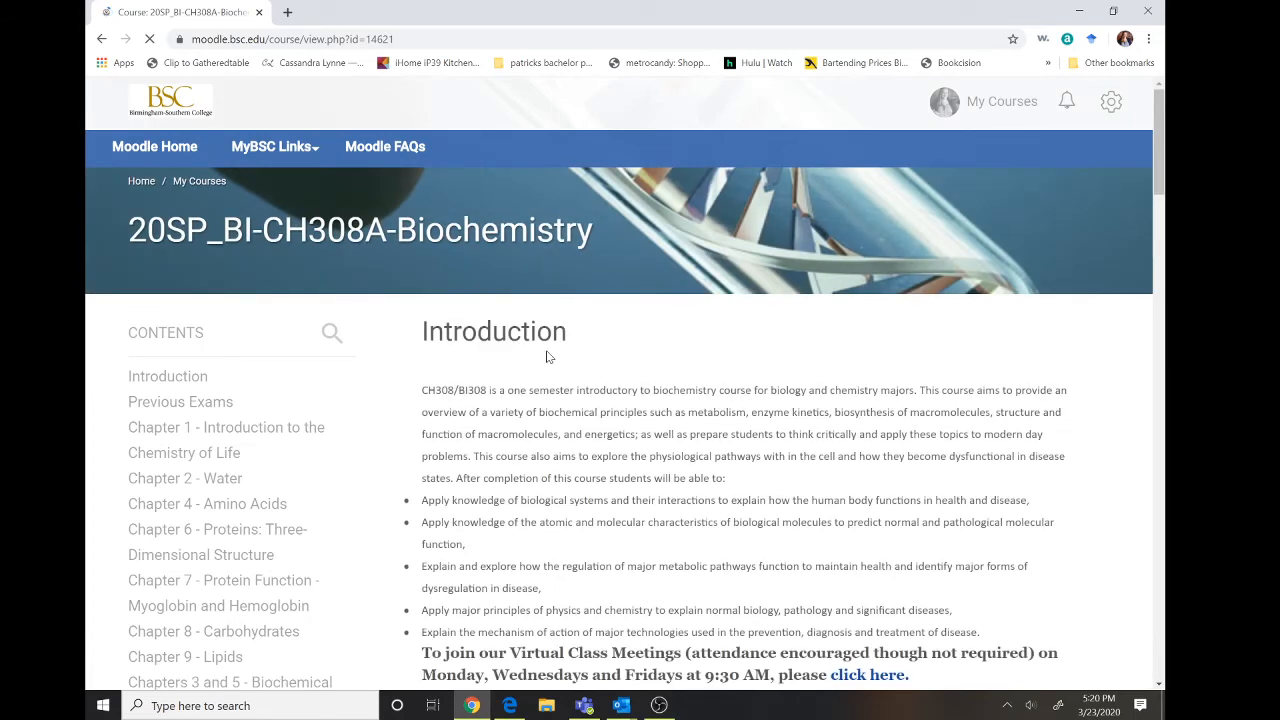
{"action": "scroll", "coordinate": [549, 354], "scroll_direction": "down", "scroll_amount": 6}
{"action": "scroll", "coordinate": [548, 356], "scroll_direction": "down", "scroll_amount": 4}
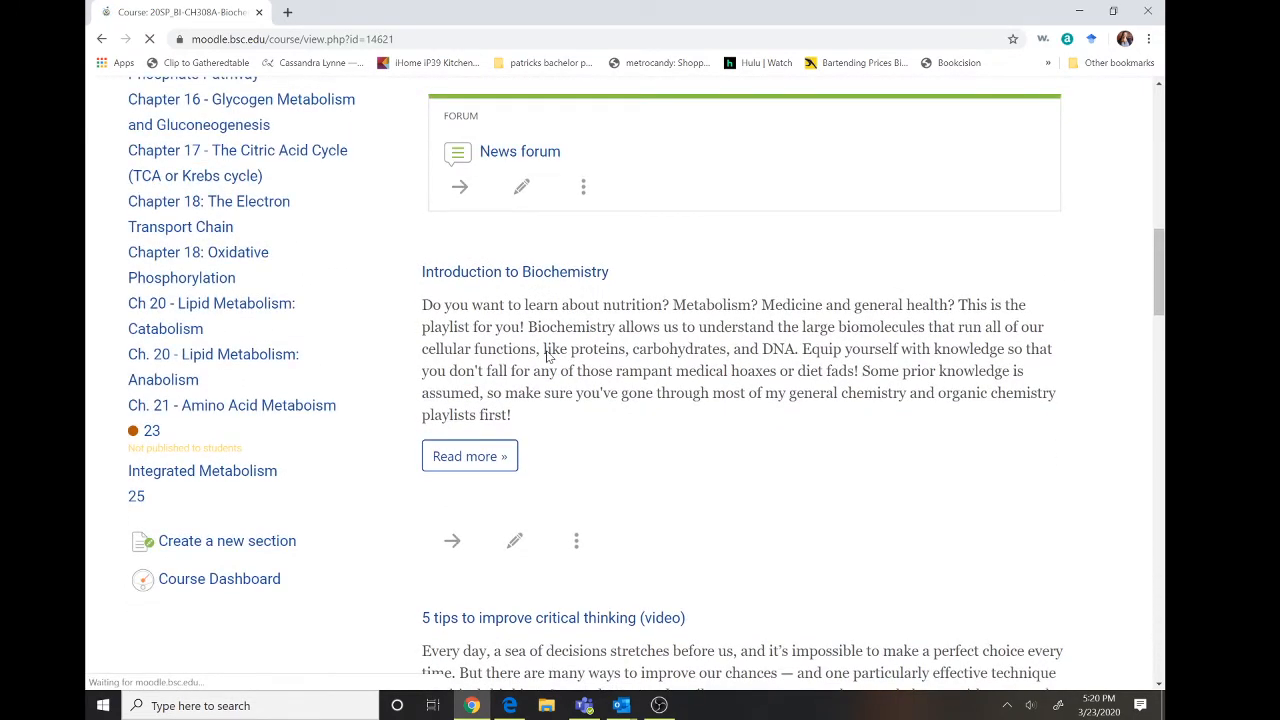
{"action": "scroll", "coordinate": [548, 356], "scroll_direction": "down", "scroll_amount": 2}
{"action": "scroll", "coordinate": [548, 356], "scroll_direction": "down", "scroll_amount": 1}
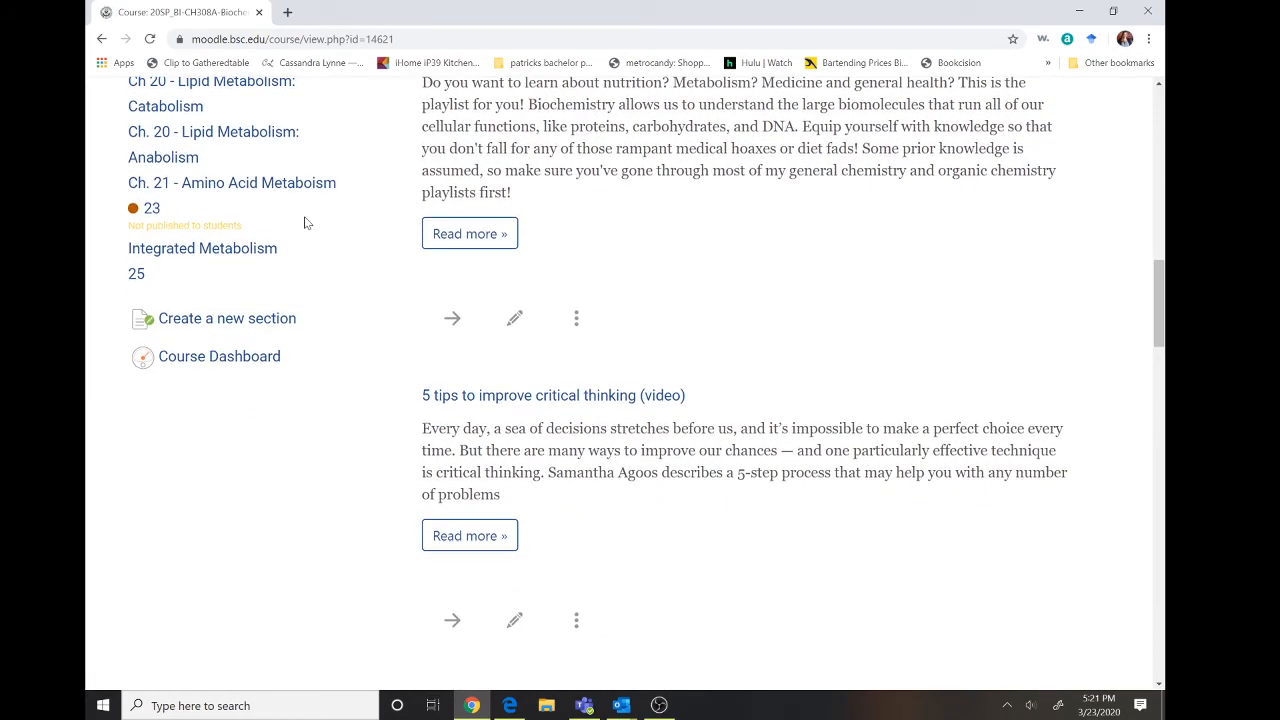
{"action": "scroll", "coordinate": [306, 222], "scroll_direction": "up", "scroll_amount": 4}
{"action": "scroll", "coordinate": [306, 222], "scroll_direction": "up", "scroll_amount": 3}
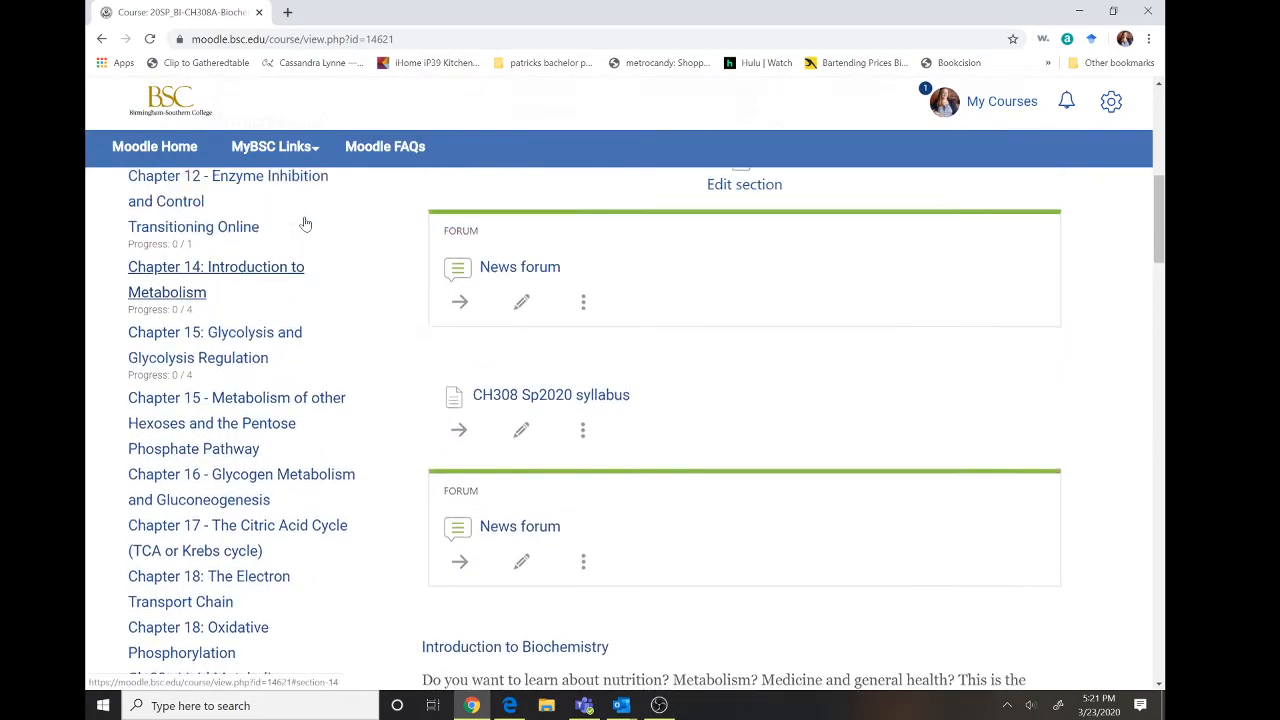
{"action": "left_click", "coordinate": [190, 310]}
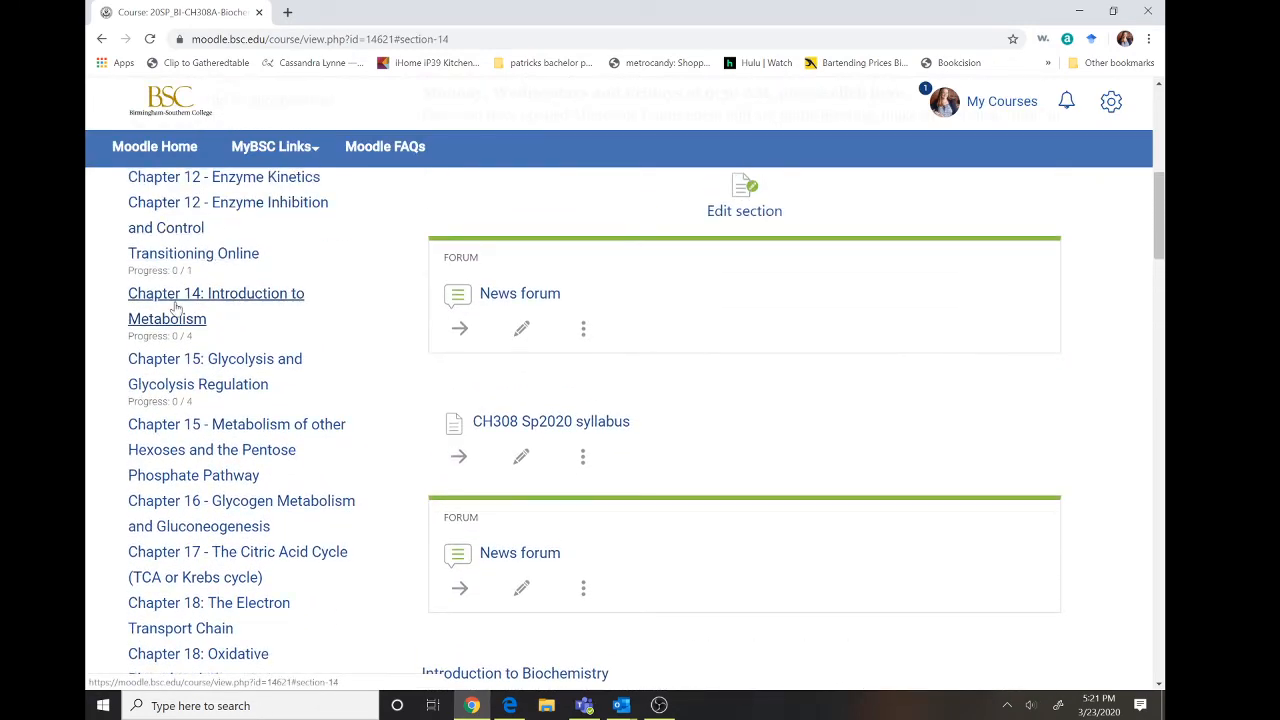
- Open the settings of the S21 Understanding the rate determining step open forum
{"action": "scroll", "coordinate": [570, 447], "scroll_direction": "down", "scroll_amount": 15}
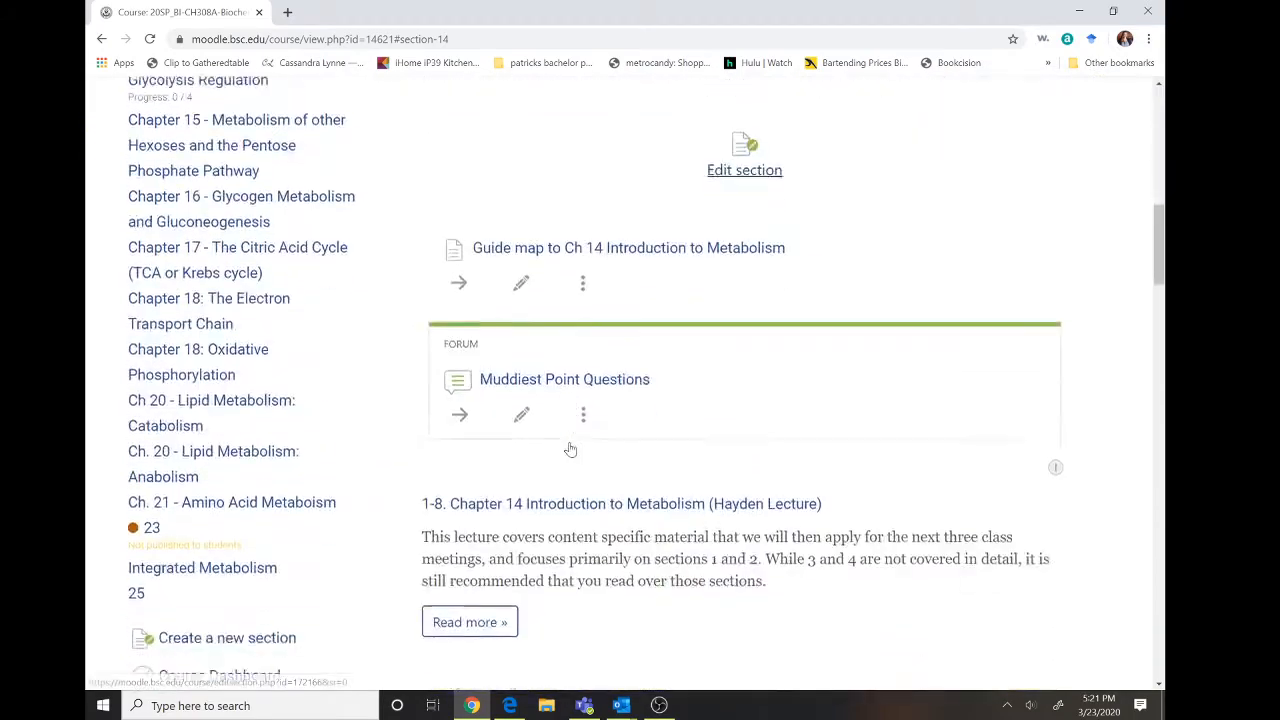
{"action": "scroll", "coordinate": [570, 447], "scroll_direction": "down", "scroll_amount": 15}
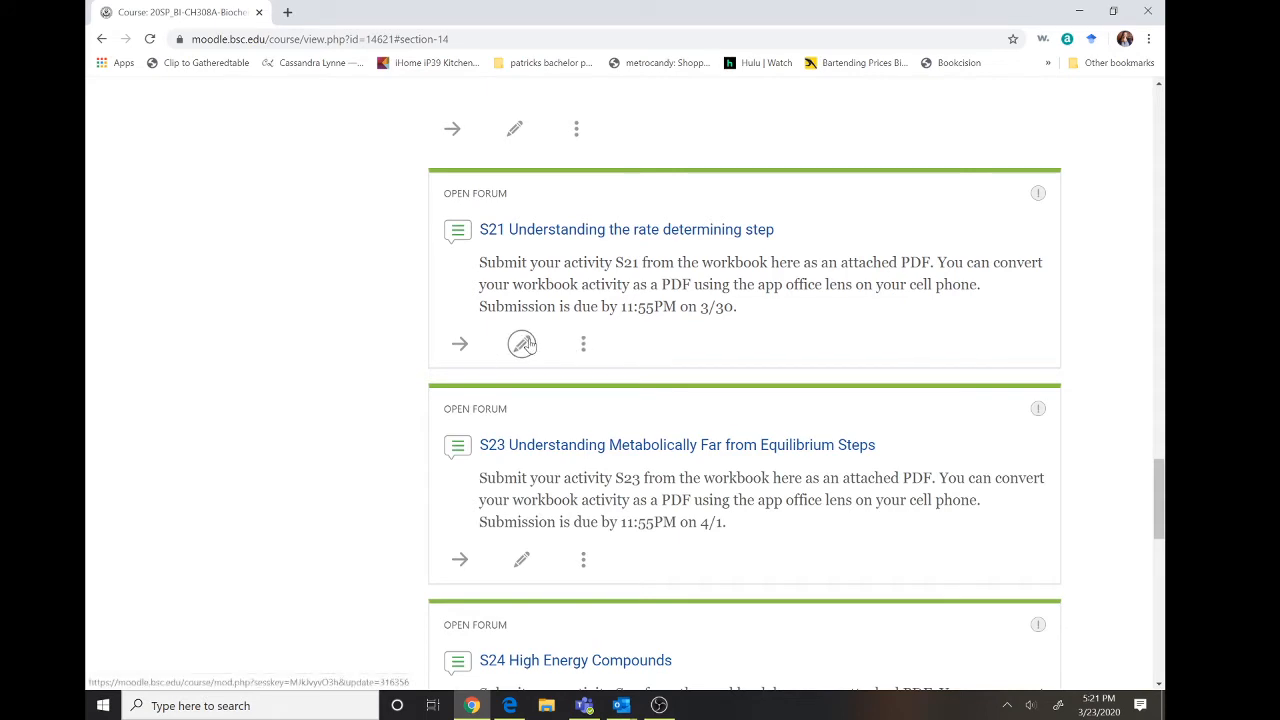
{"action": "left_click", "coordinate": [524, 344]}
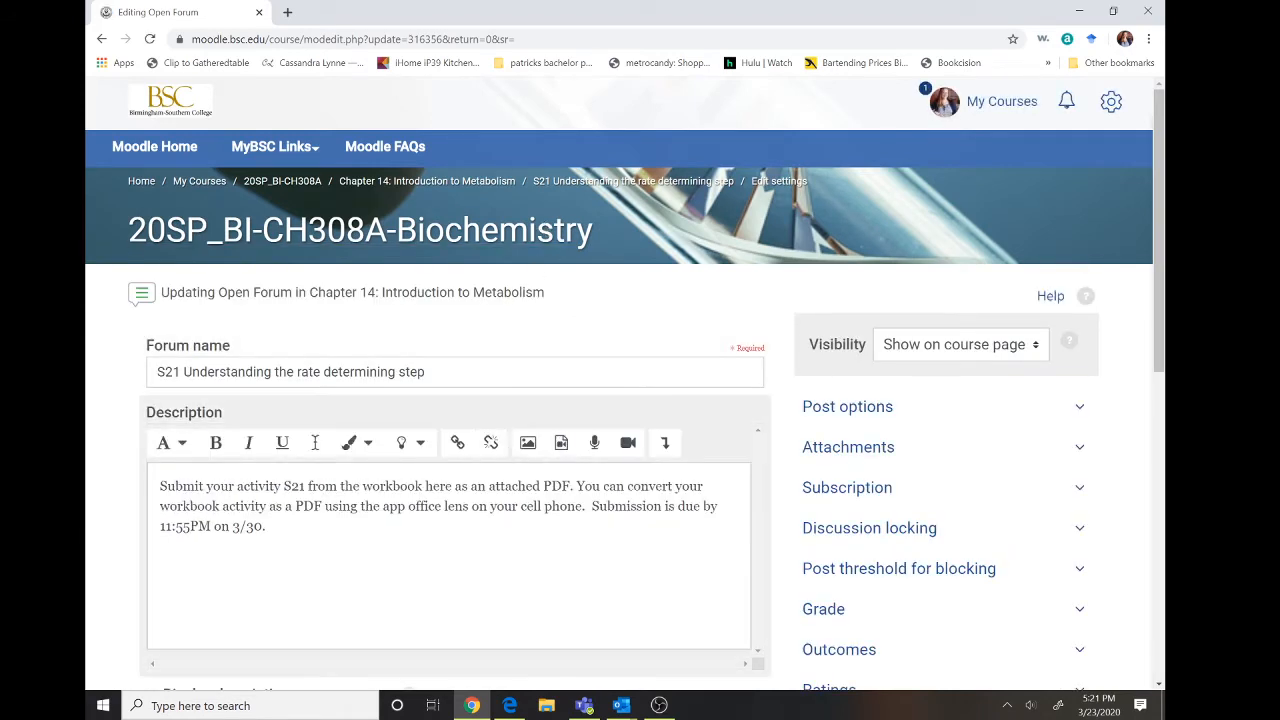
- Examine the S21 forum's grade settings, including grade type, maximum grade, grading method and grade category
{"action": "scroll", "coordinate": [620, 390], "scroll_direction": "down", "scroll_amount": 2}
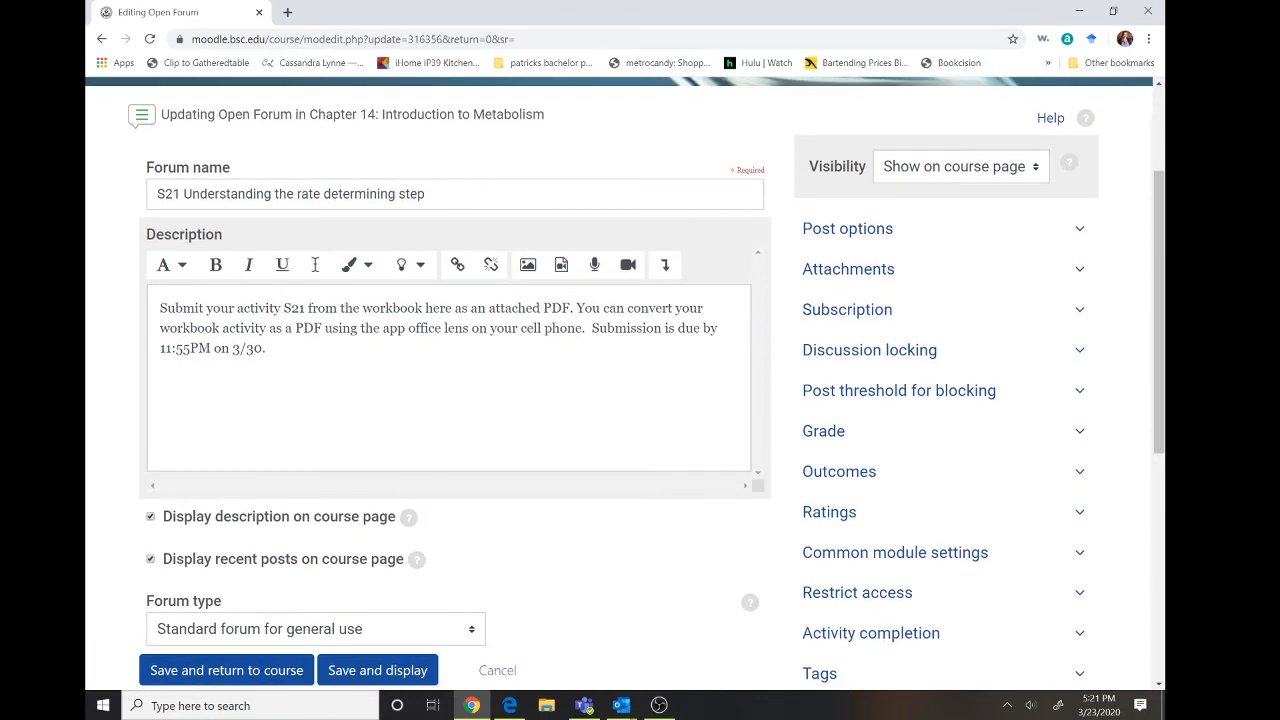
{"action": "scroll", "coordinate": [808, 466], "scroll_direction": "down", "scroll_amount": 1}
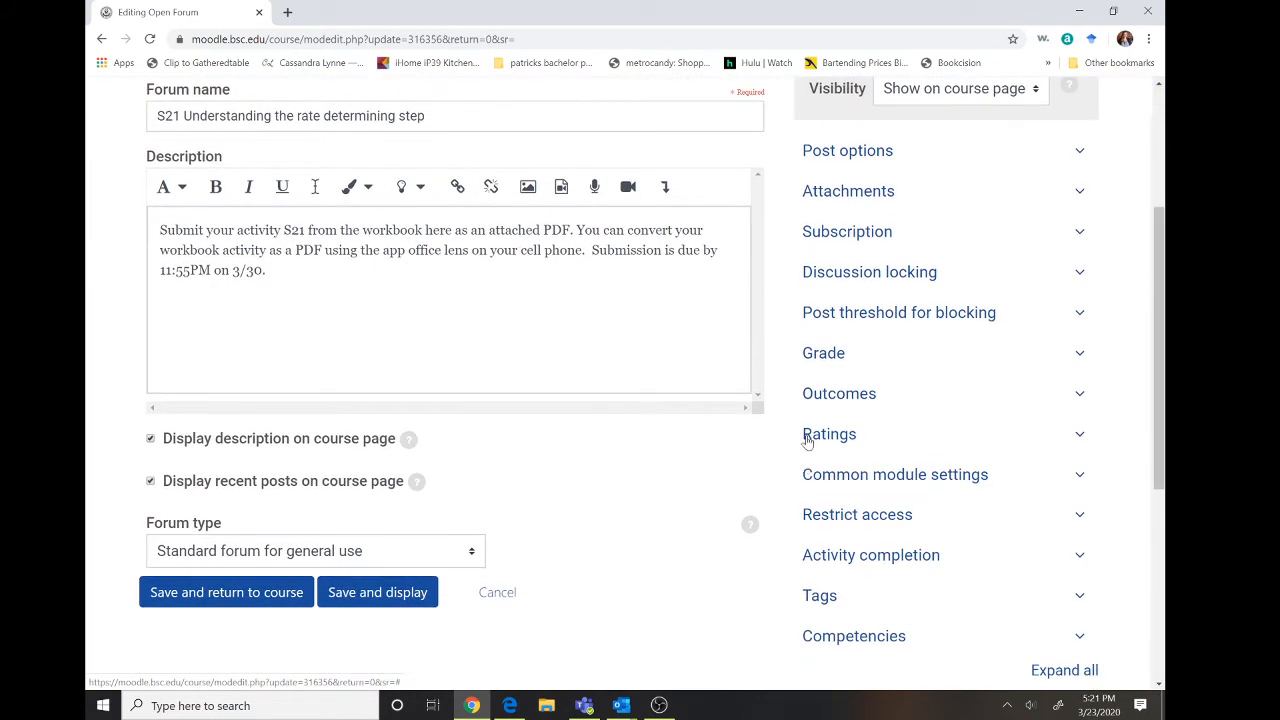
{"action": "left_click", "coordinate": [834, 347]}
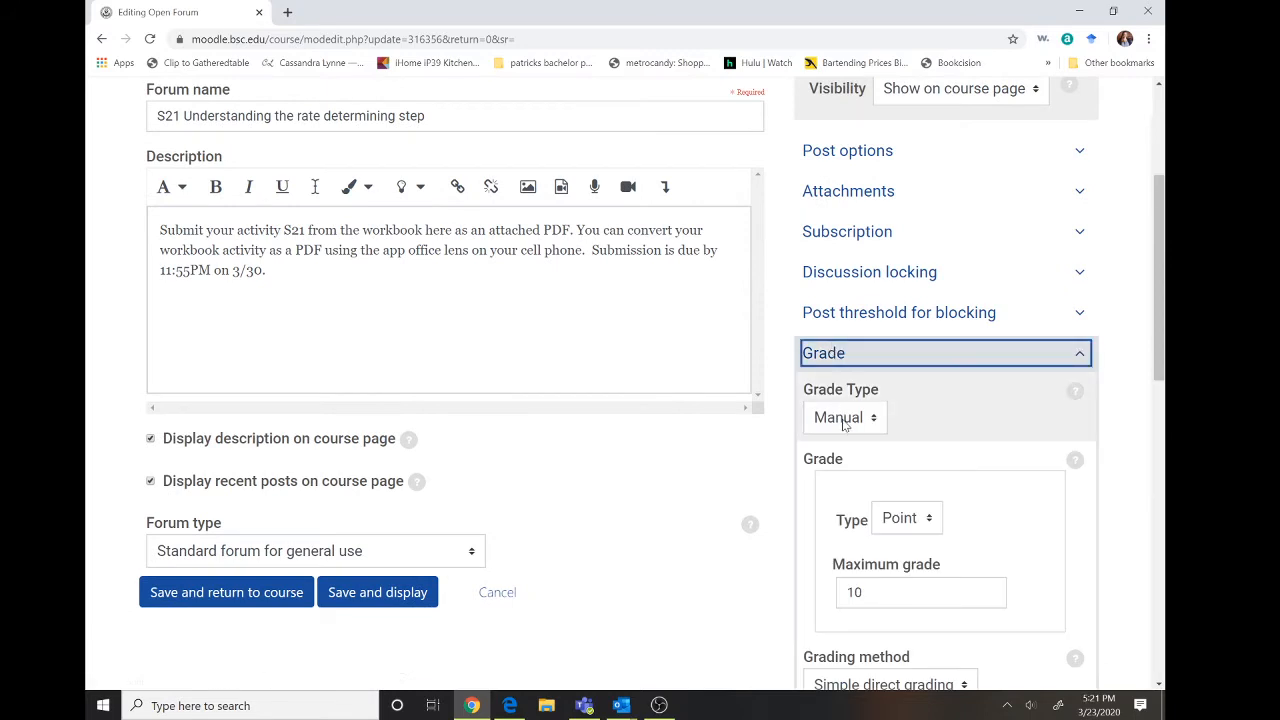
{"action": "scroll", "coordinate": [843, 425], "scroll_direction": "down", "scroll_amount": 2}
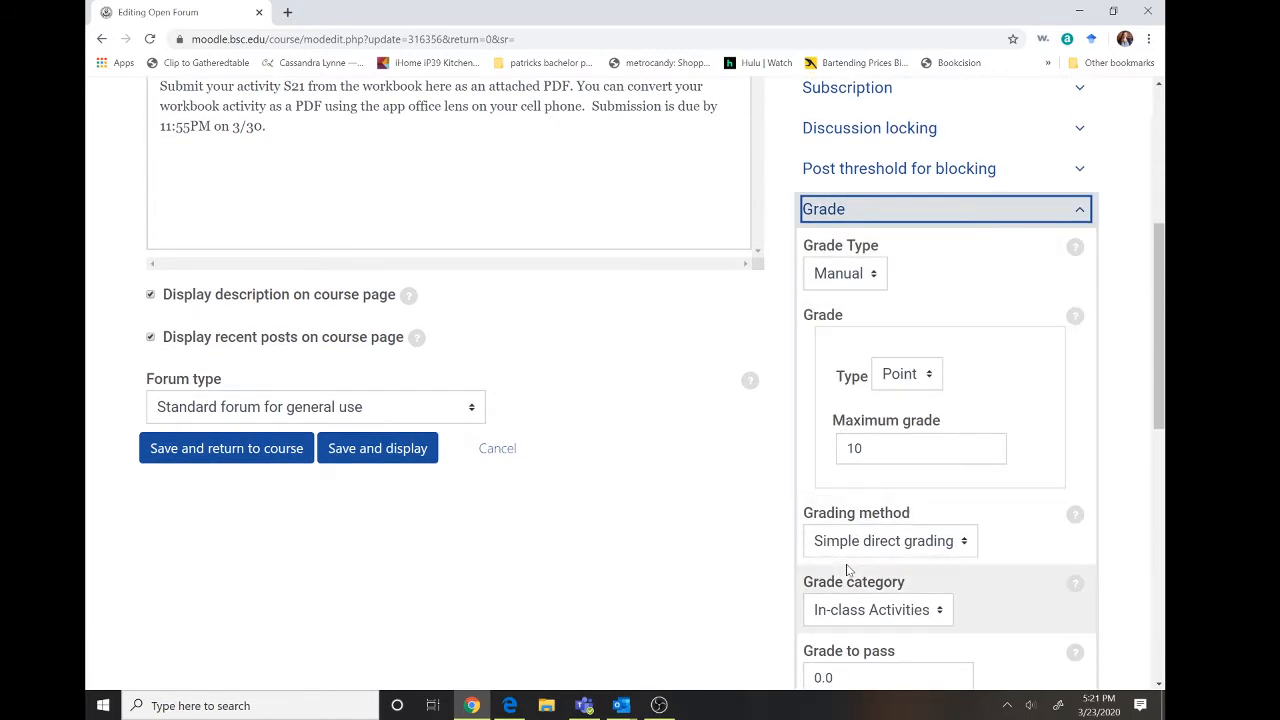
{"action": "scroll", "coordinate": [849, 569], "scroll_direction": "down", "scroll_amount": 2}
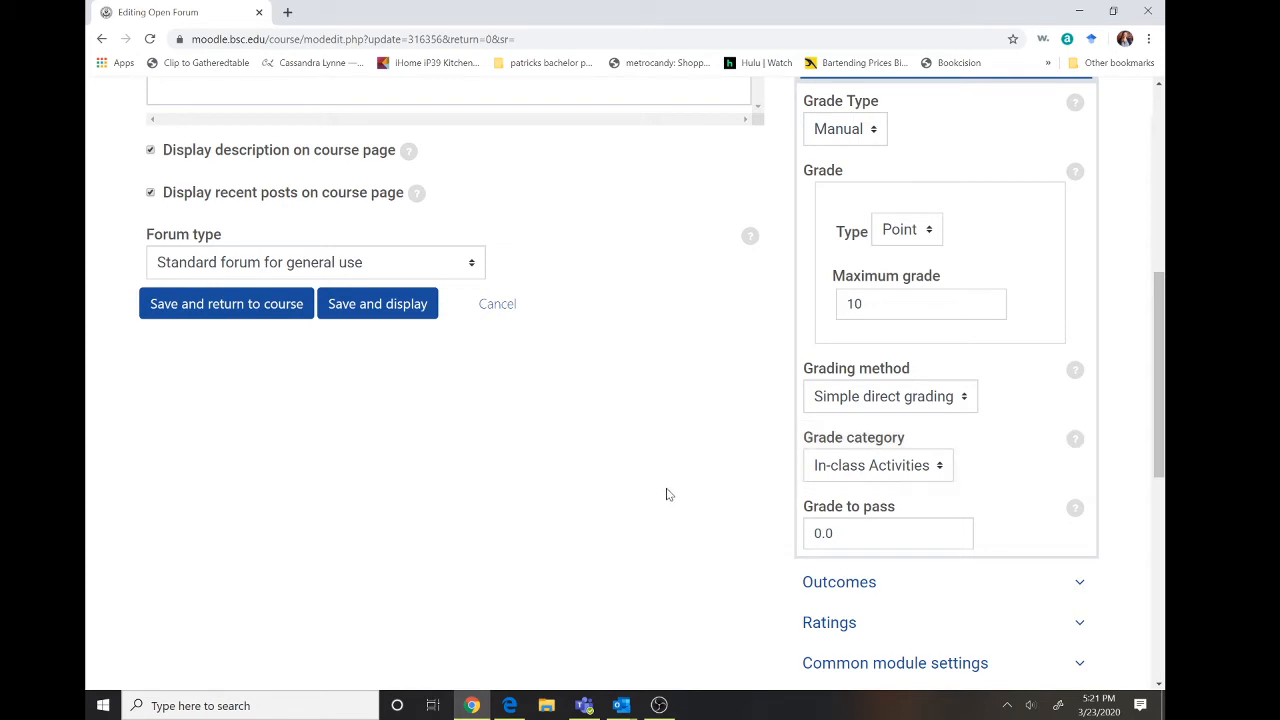
- Leave the forum settings for the course page and open the Open Grader from the Course Dashboard
{"action": "scroll", "coordinate": [669, 494], "scroll_direction": "up", "scroll_amount": 6}
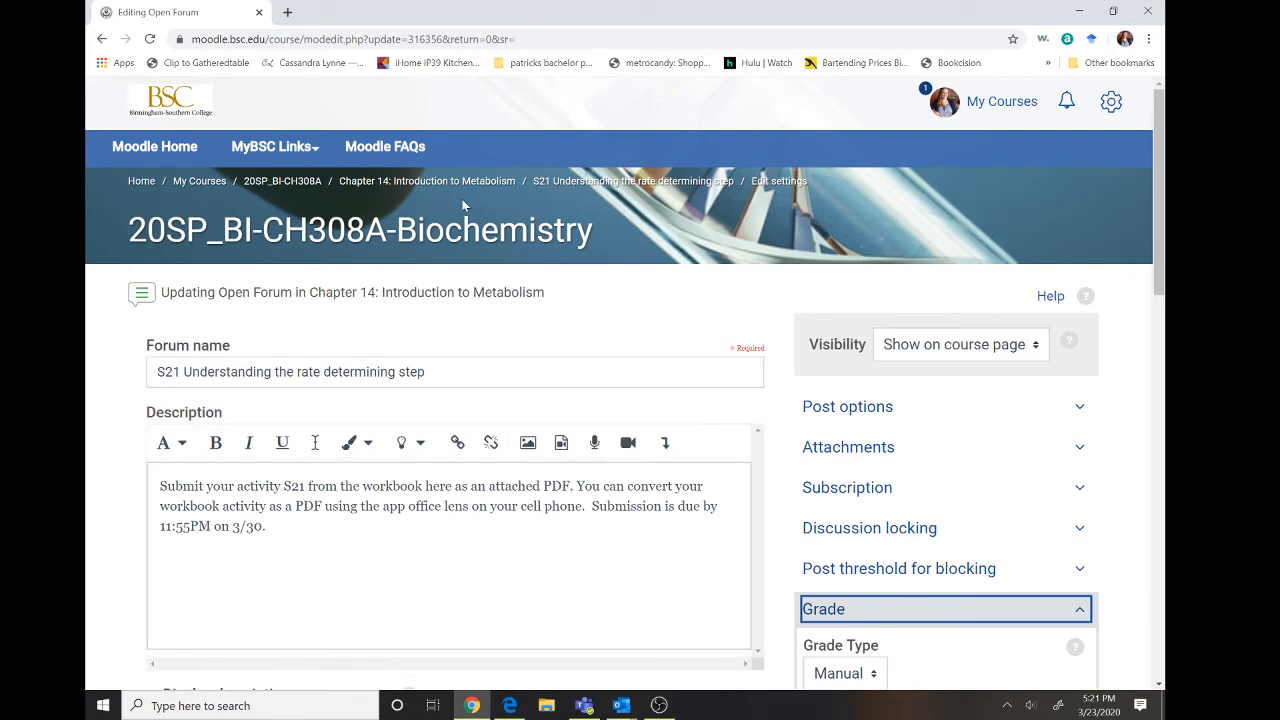
{"action": "left_click", "coordinate": [300, 187]}
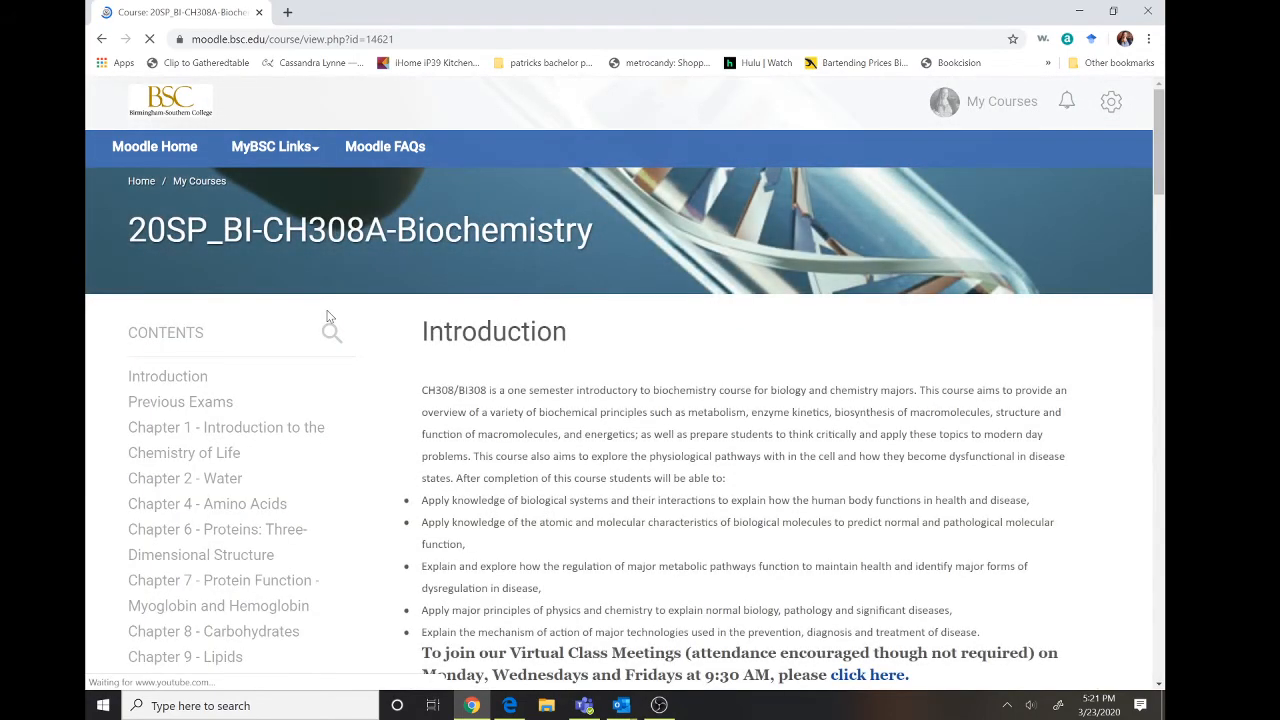
{"action": "scroll", "coordinate": [334, 330], "scroll_direction": "down", "scroll_amount": 10}
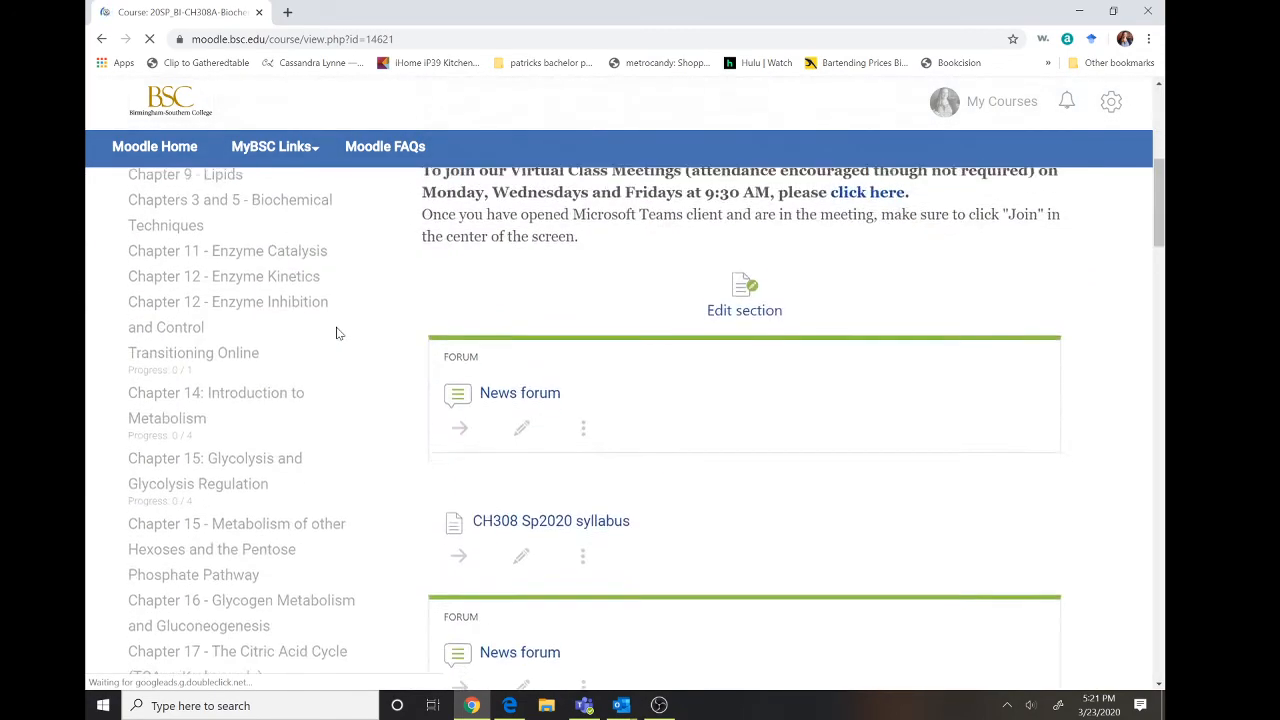
{"action": "scroll", "coordinate": [337, 333], "scroll_direction": "down", "scroll_amount": 4}
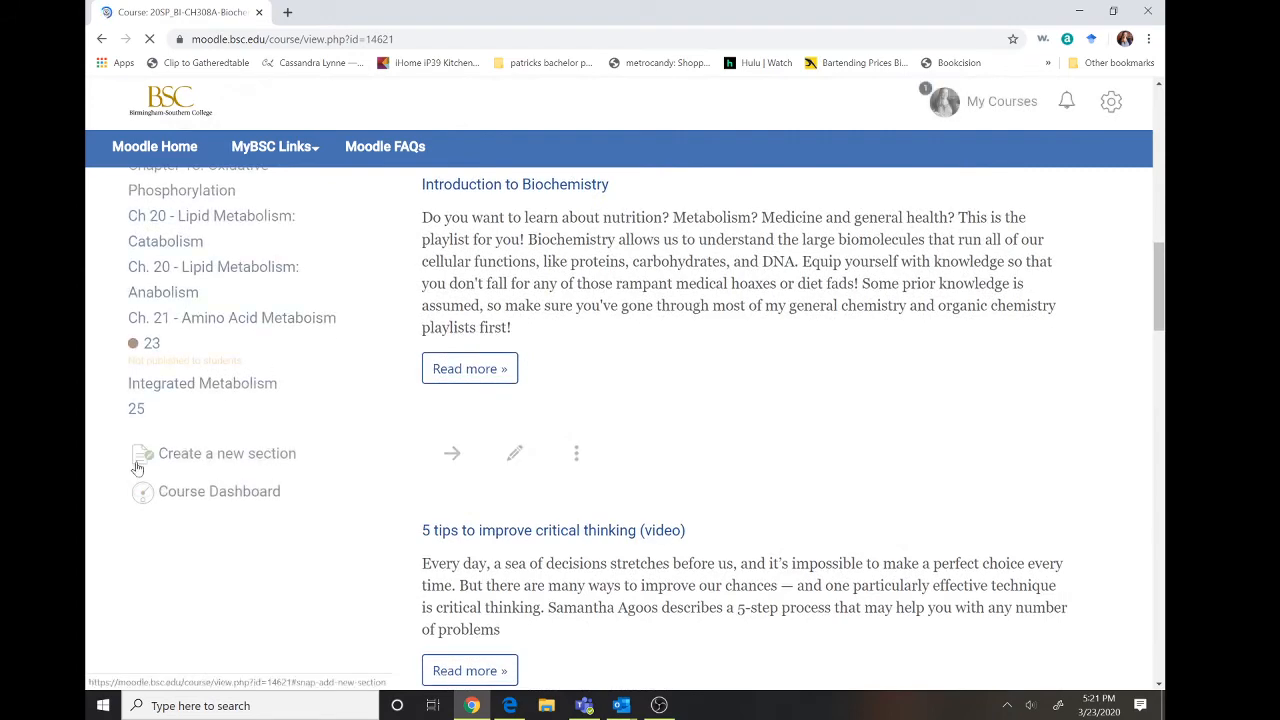
{"action": "left_click", "coordinate": [205, 500]}
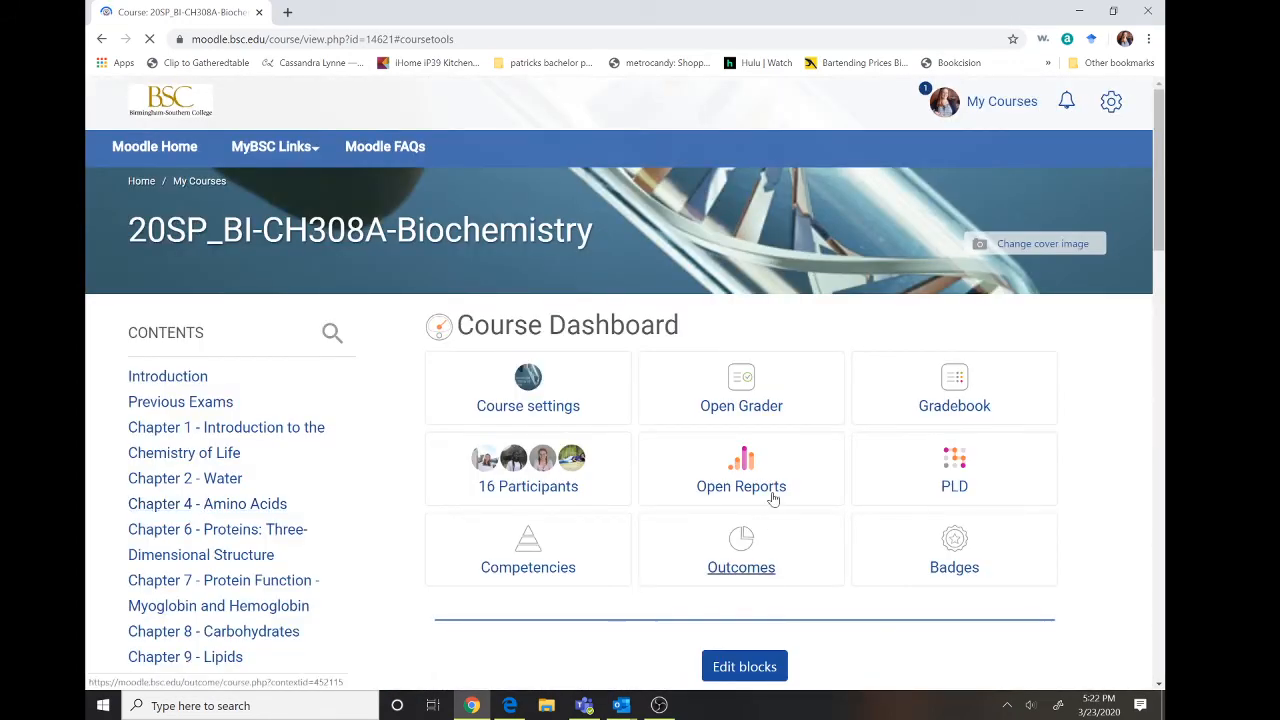
{"action": "left_click", "coordinate": [757, 418]}
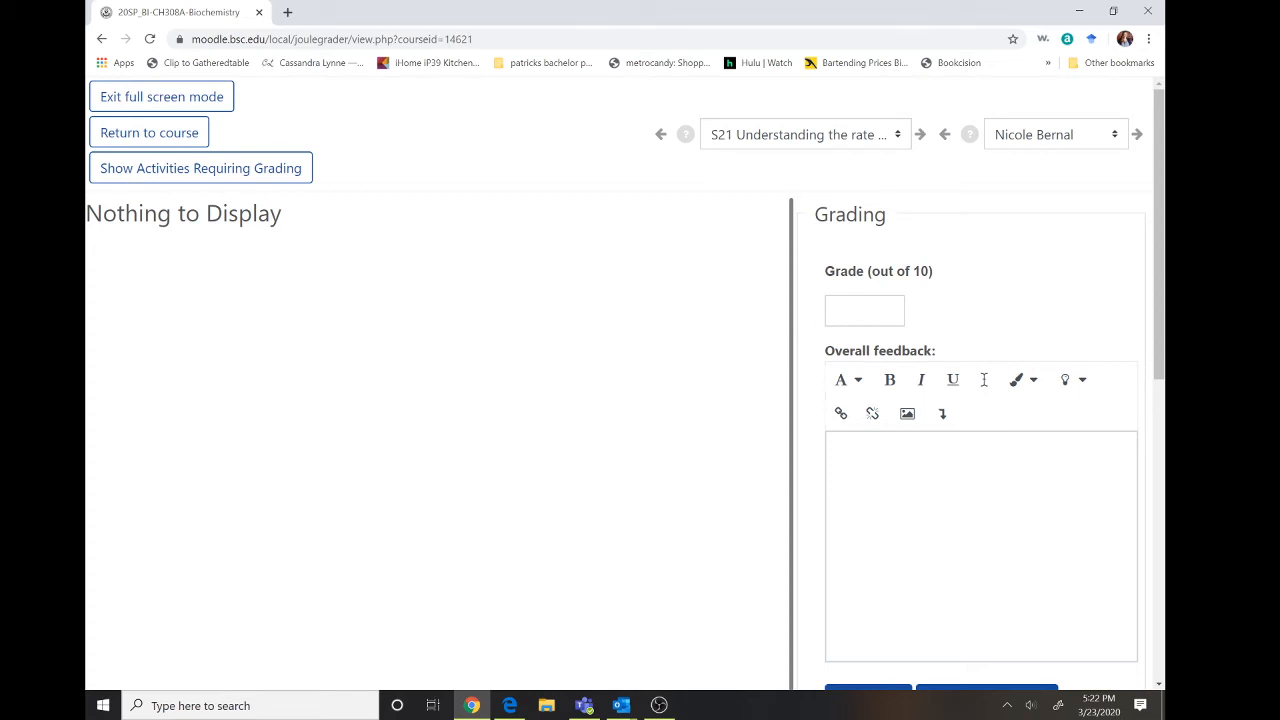
- Examine the grader's grade and overall feedback fields for S21, plus the lists of students and gradable activities
{"action": "left_click", "coordinate": [864, 311]}
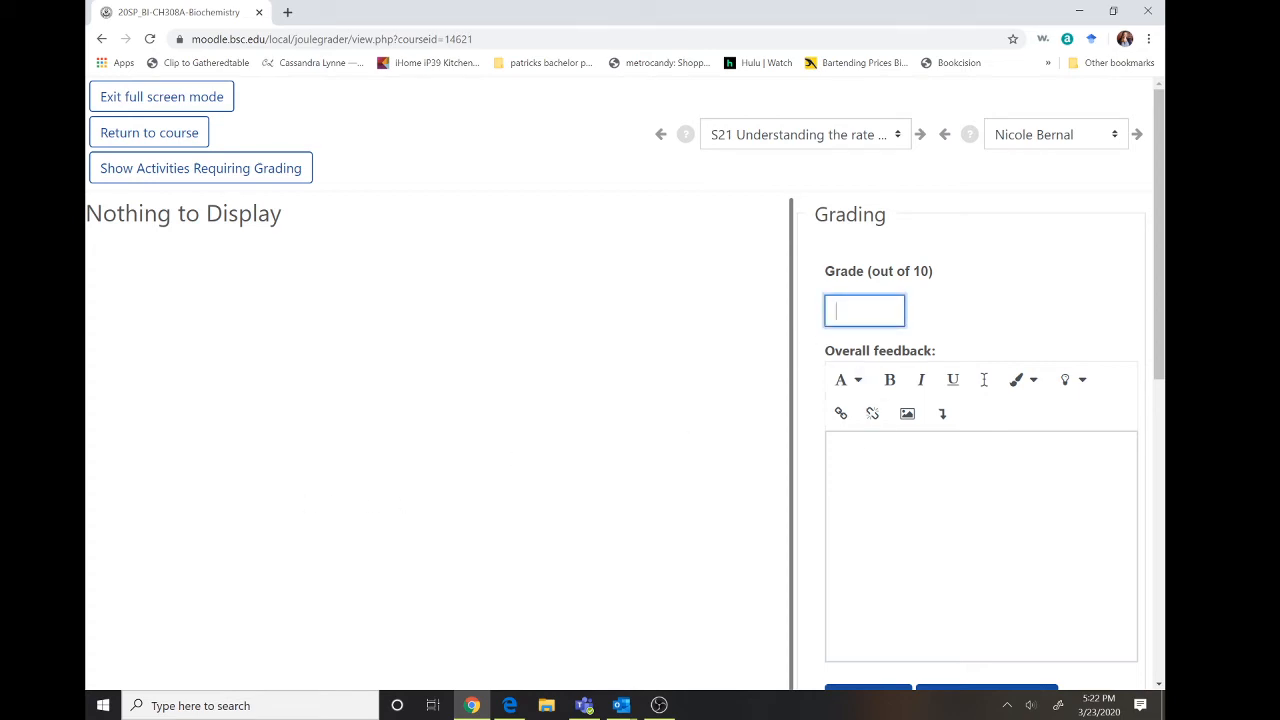
{"action": "left_click", "coordinate": [876, 482]}
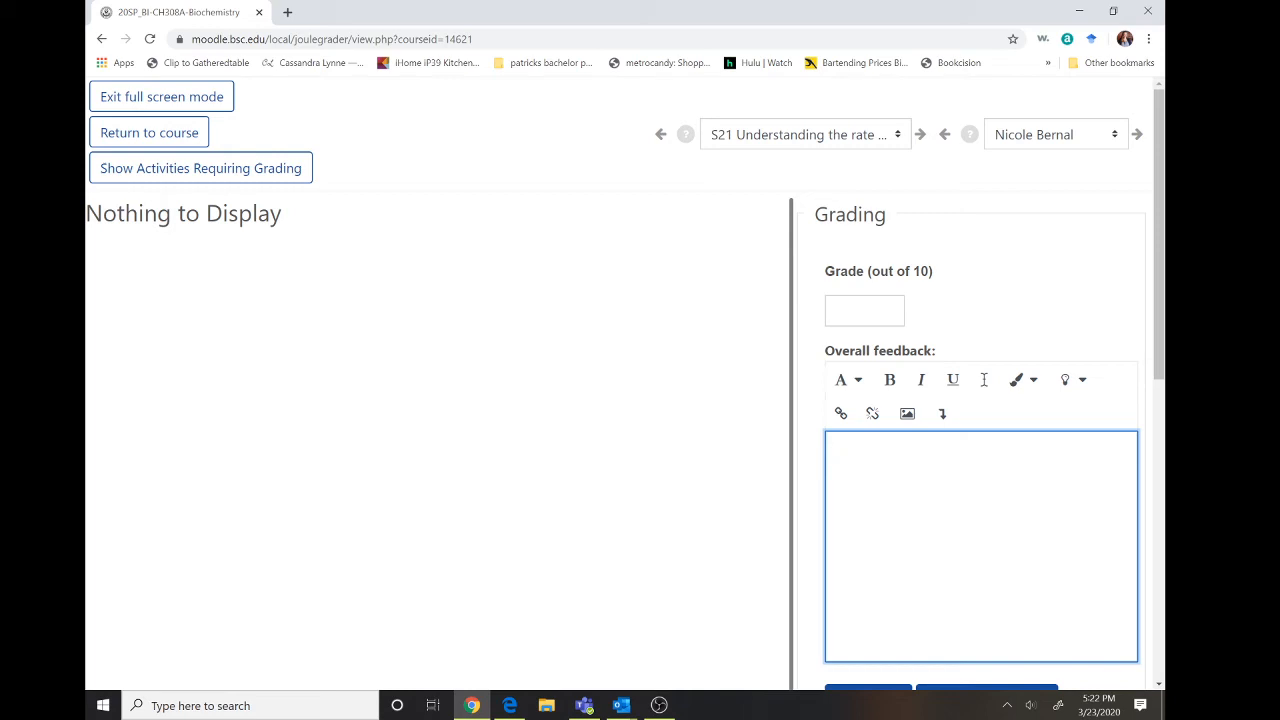
{"action": "left_click", "coordinate": [1042, 145]}
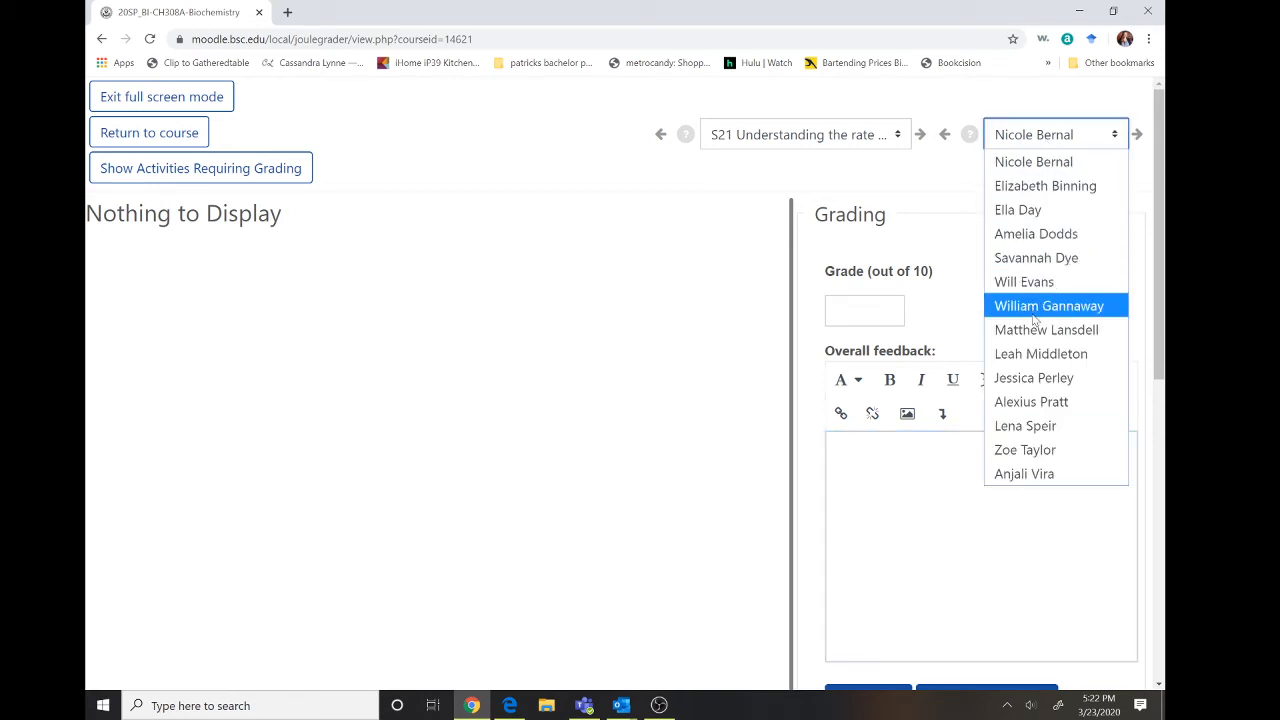
{"action": "left_click", "coordinate": [830, 136]}
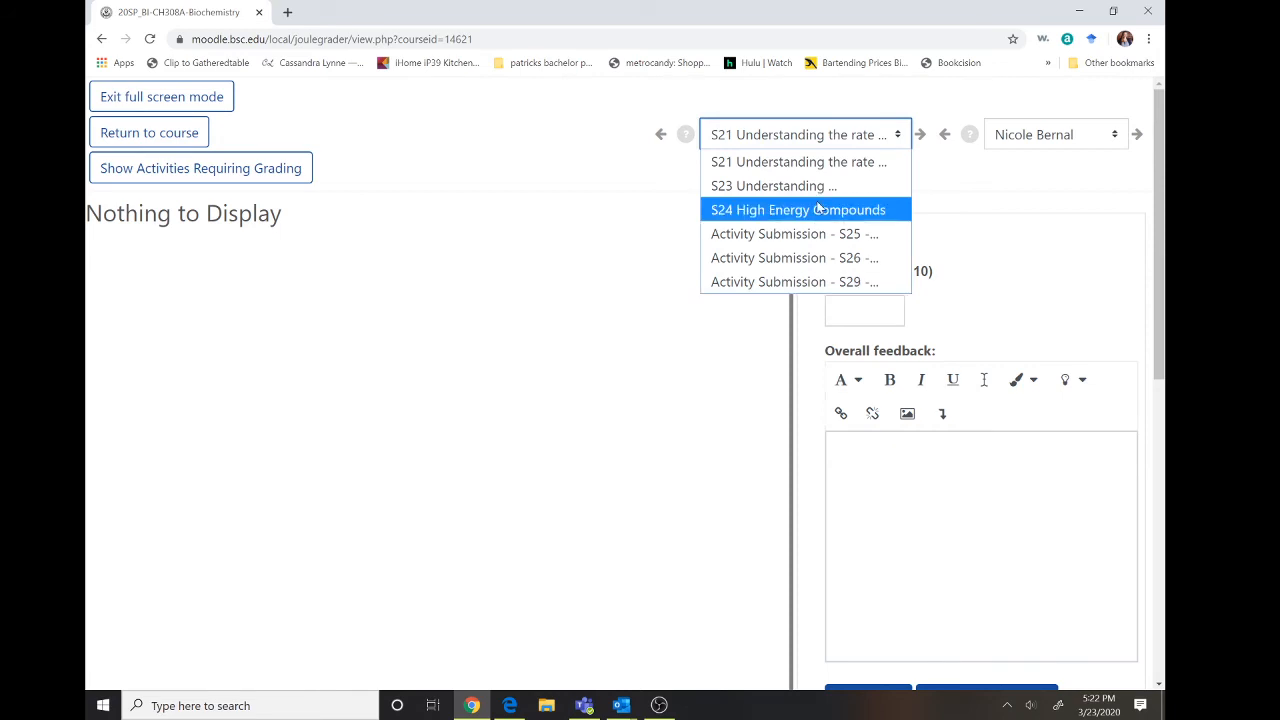
{"action": "left_click", "coordinate": [614, 137]}
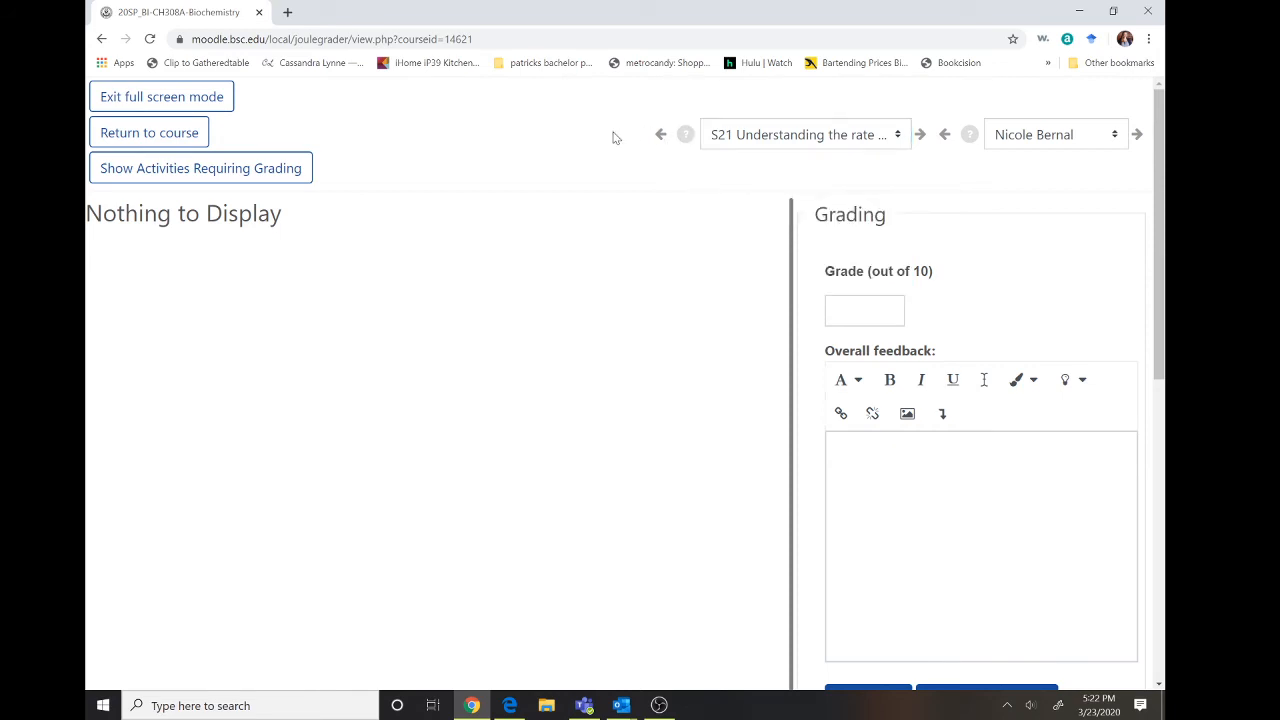
- Show only the activities requiring grading in the grader, and return to the course page
{"action": "left_click", "coordinate": [188, 170]}
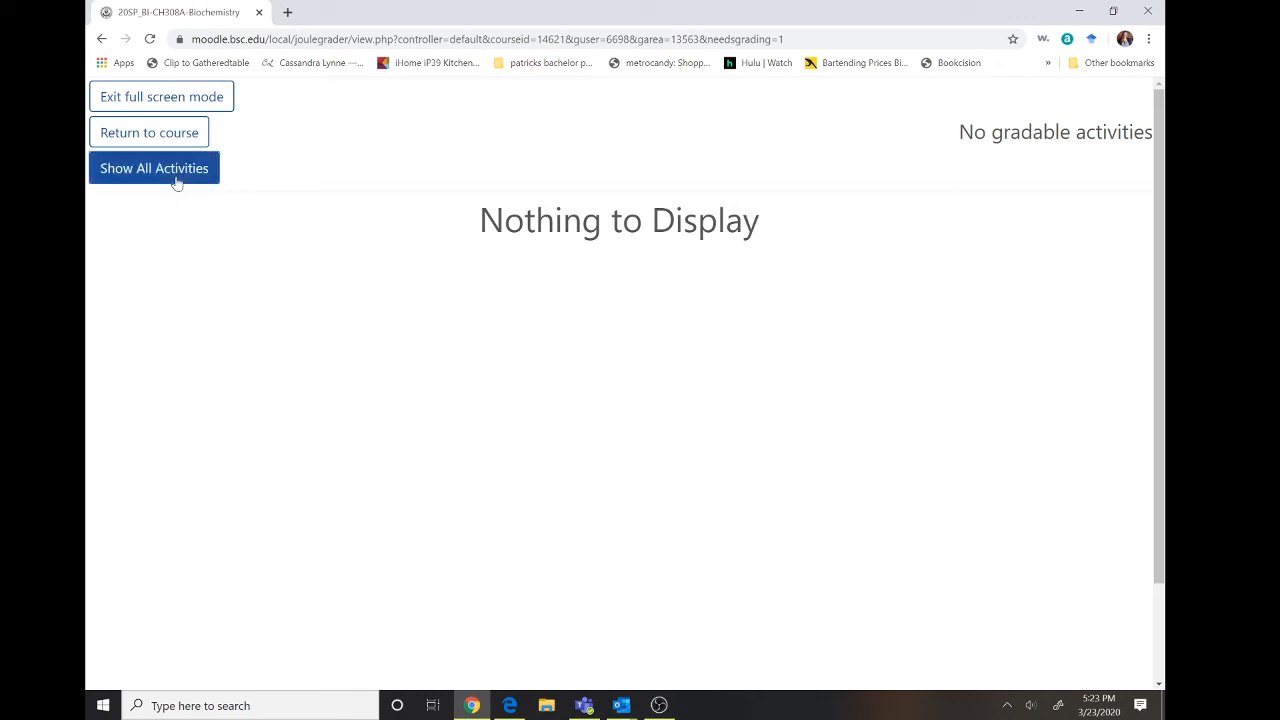
{"action": "left_click", "coordinate": [183, 145]}
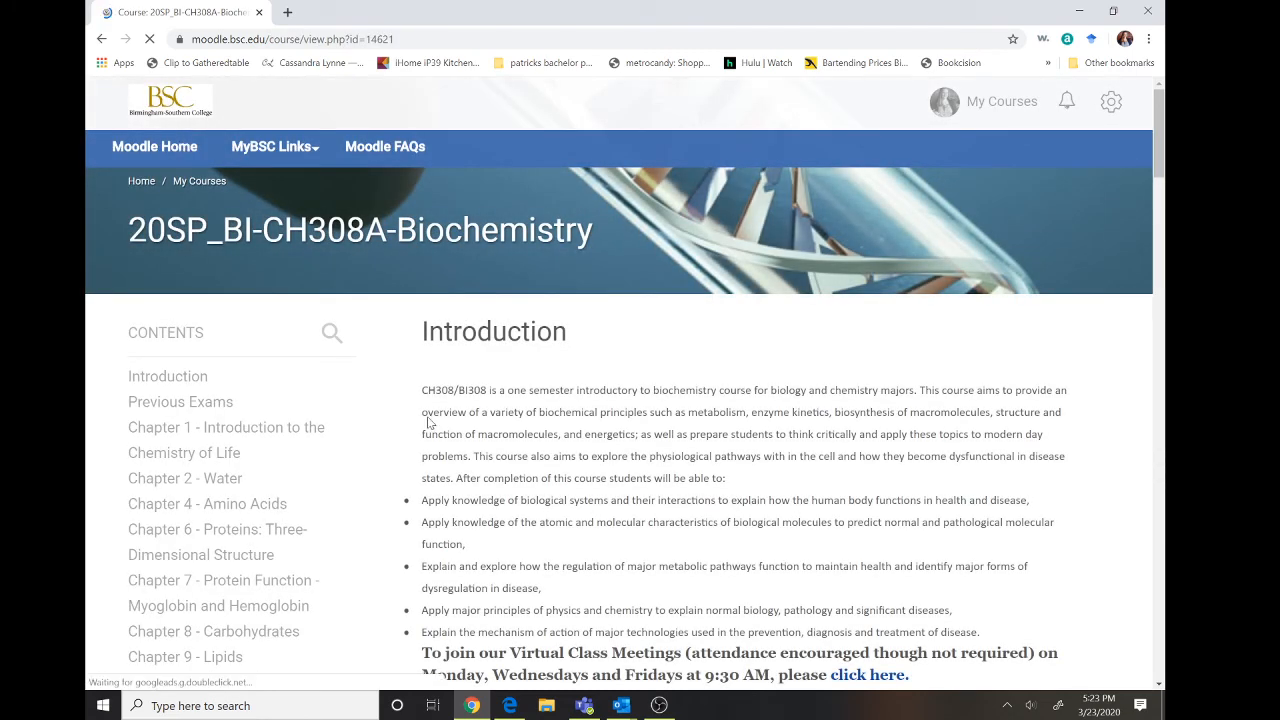
{"action": "scroll", "coordinate": [427, 422], "scroll_direction": "down", "scroll_amount": 9}
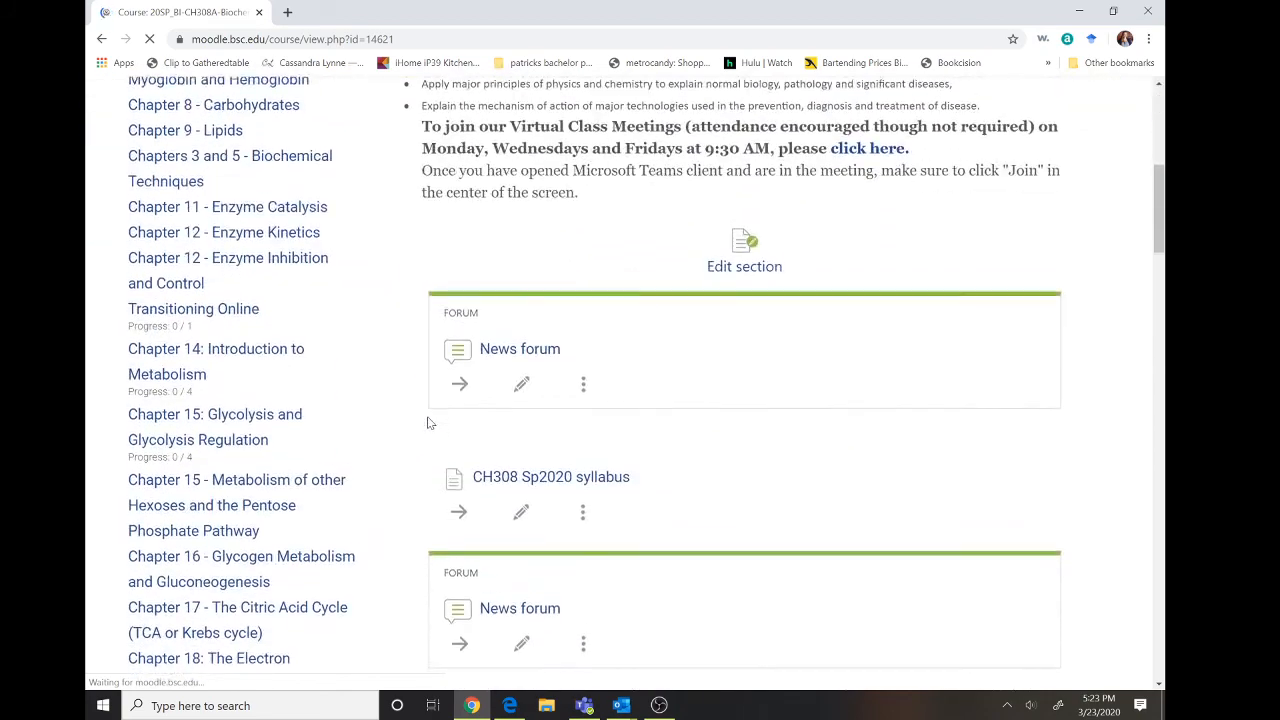
{"action": "scroll", "coordinate": [427, 422], "scroll_direction": "down", "scroll_amount": 3}
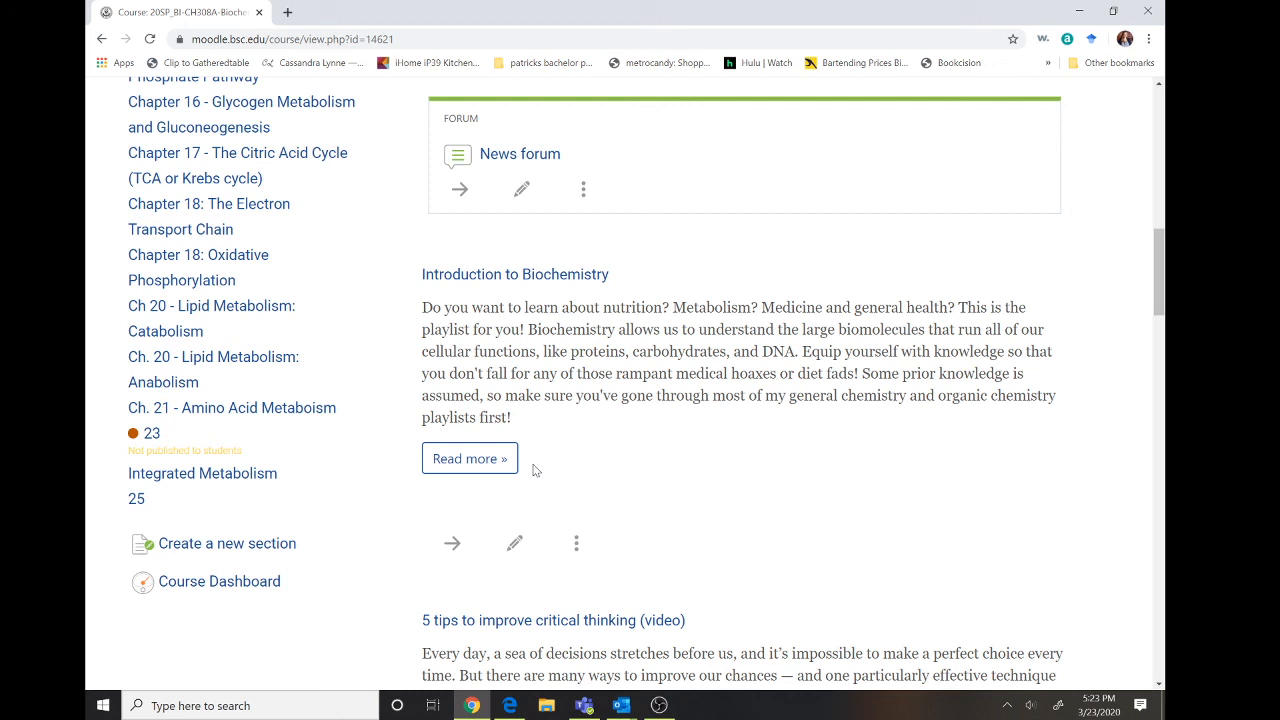
{"action": "mouse_move", "coordinate": [653, 707]}
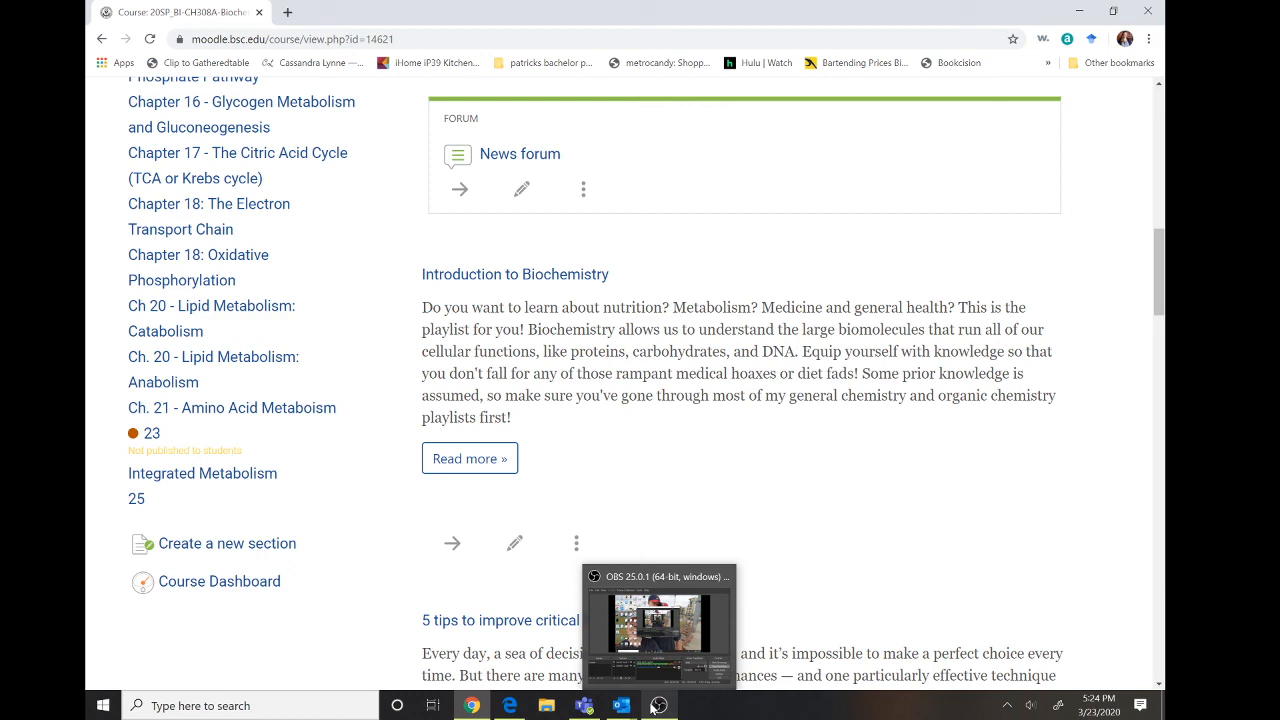
{"action": "left_click", "coordinate": [652, 707]}
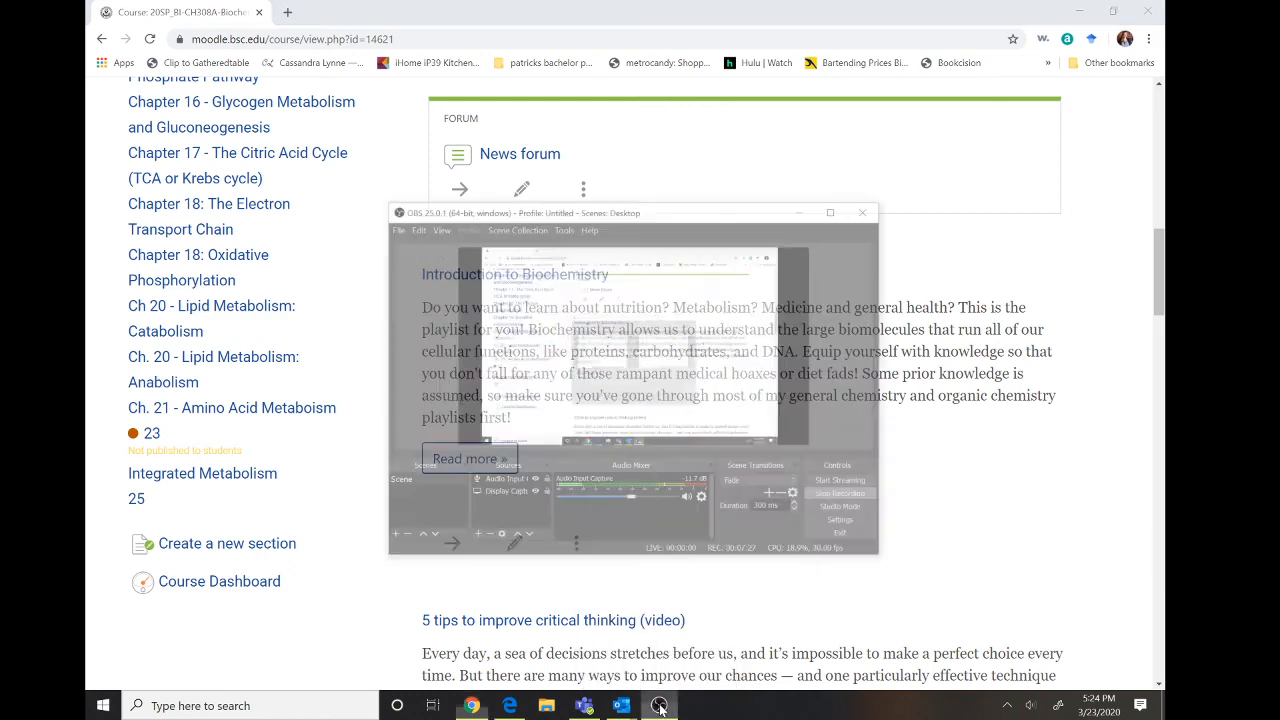